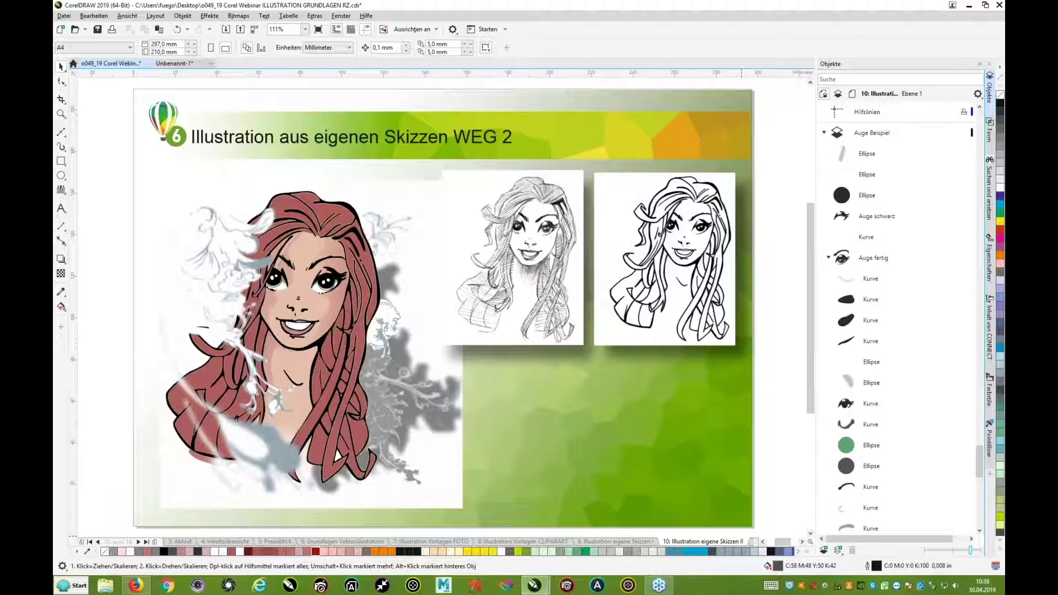
Step: Examine the pencil sketch and the inked line drawing of the woman up close, comparing their faces and hair
{"action": "left_click", "coordinate": [61, 113]}
{"action": "mouse_move", "coordinate": [562, 209]}
{"action": "left_mouse_down"}
{"action": "mouse_move", "coordinate": [763, 271]}
{"action": "mouse_move", "coordinate": [739, 346]}
{"action": "left_mouse_up"}
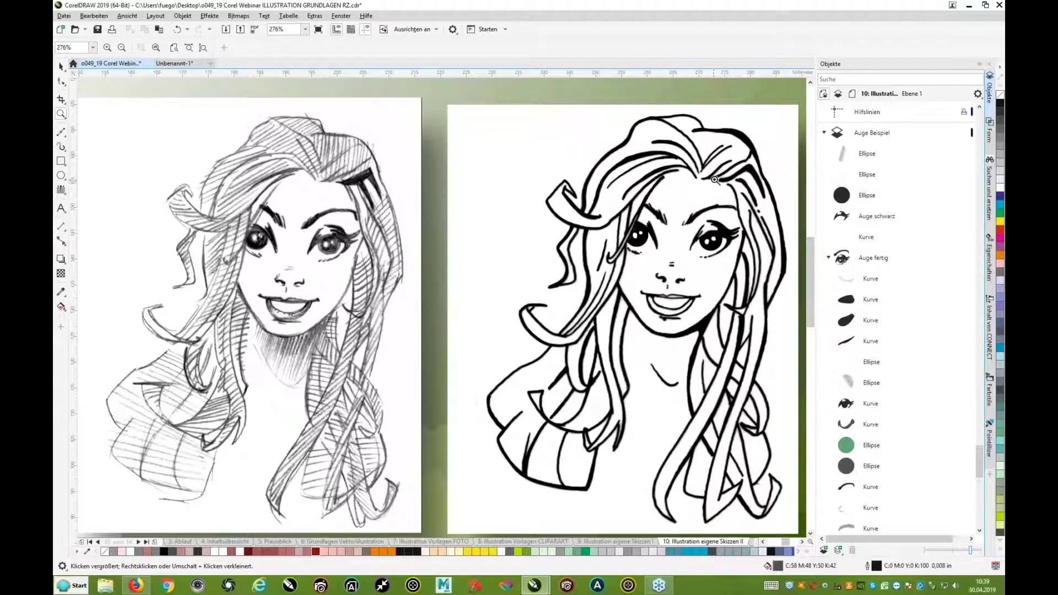
{"action": "left_click_drag", "start_coordinate": [603, 148], "coordinate": [777, 342]}
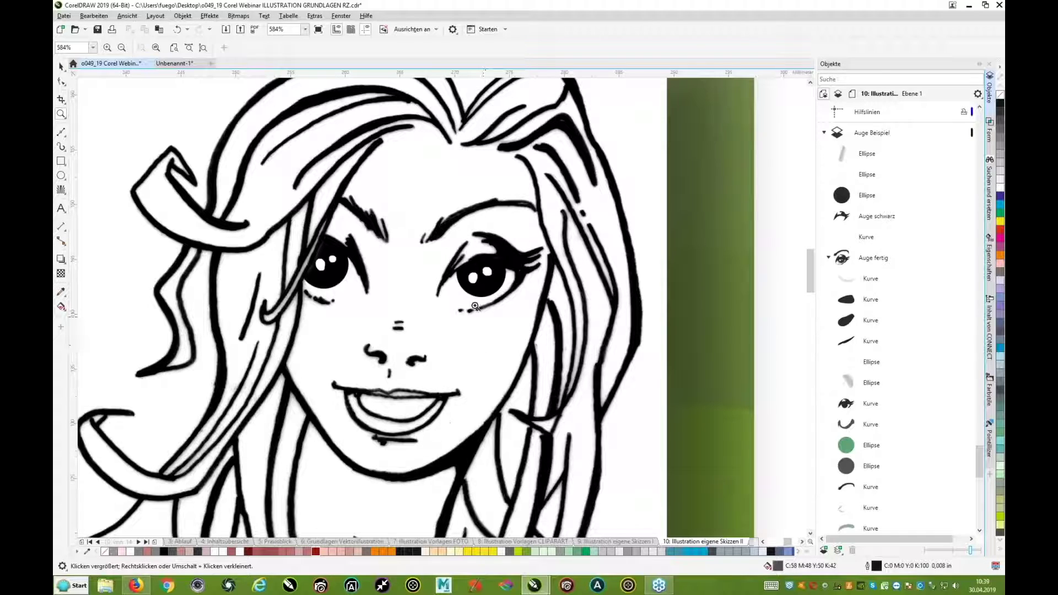
{"action": "right_click", "coordinate": [500, 362]}
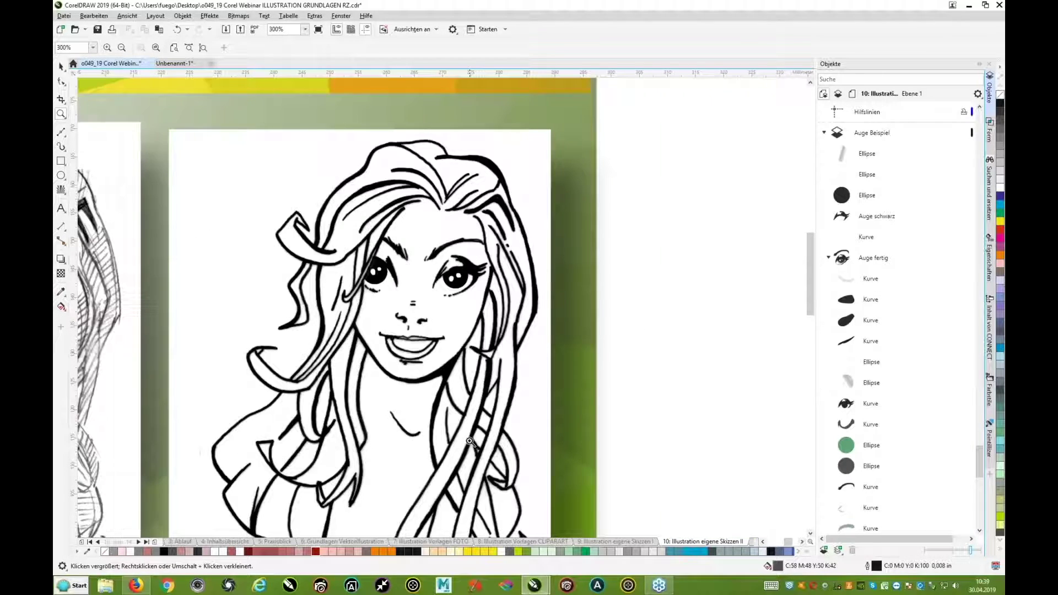
{"action": "scroll", "coordinate": [808, 279], "scroll_direction": "down", "scroll_amount": 2}
{"action": "scroll", "coordinate": [809, 290], "scroll_direction": "down", "scroll_amount": 10}
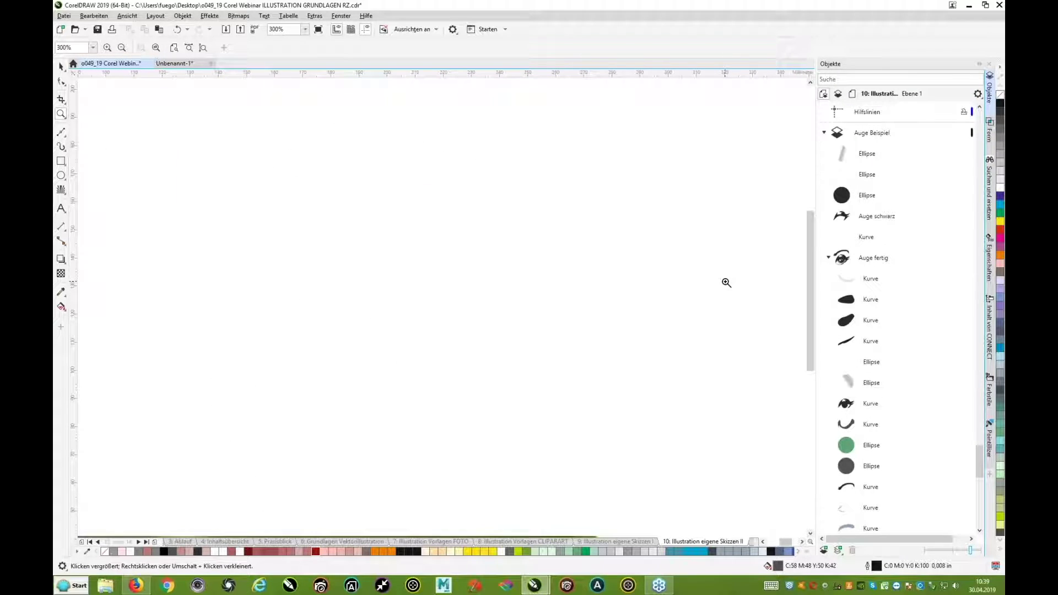
{"action": "right_click", "coordinate": [723, 282]}
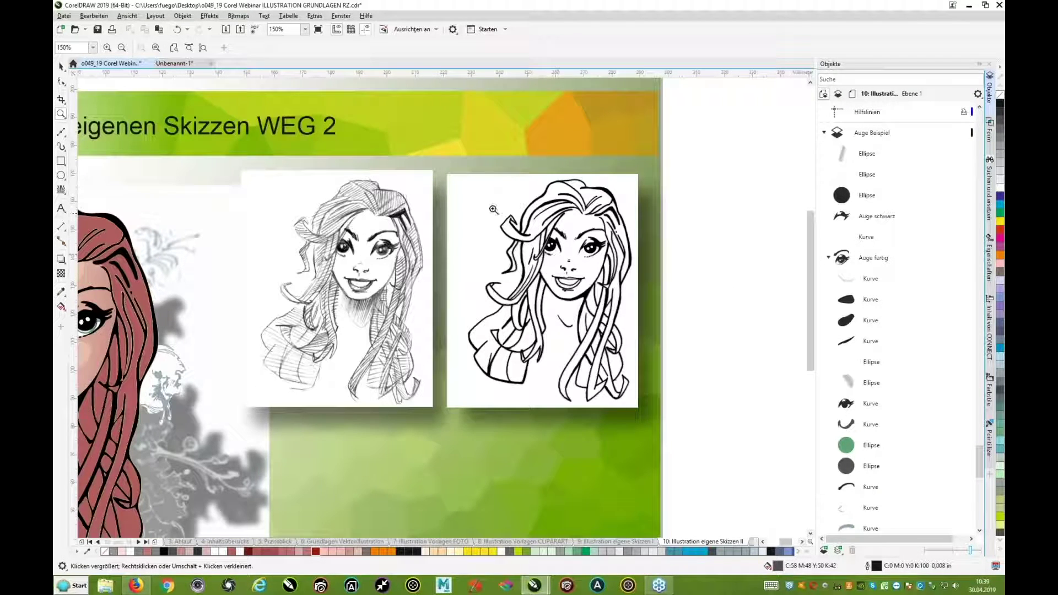
{"action": "left_click", "coordinate": [559, 249]}
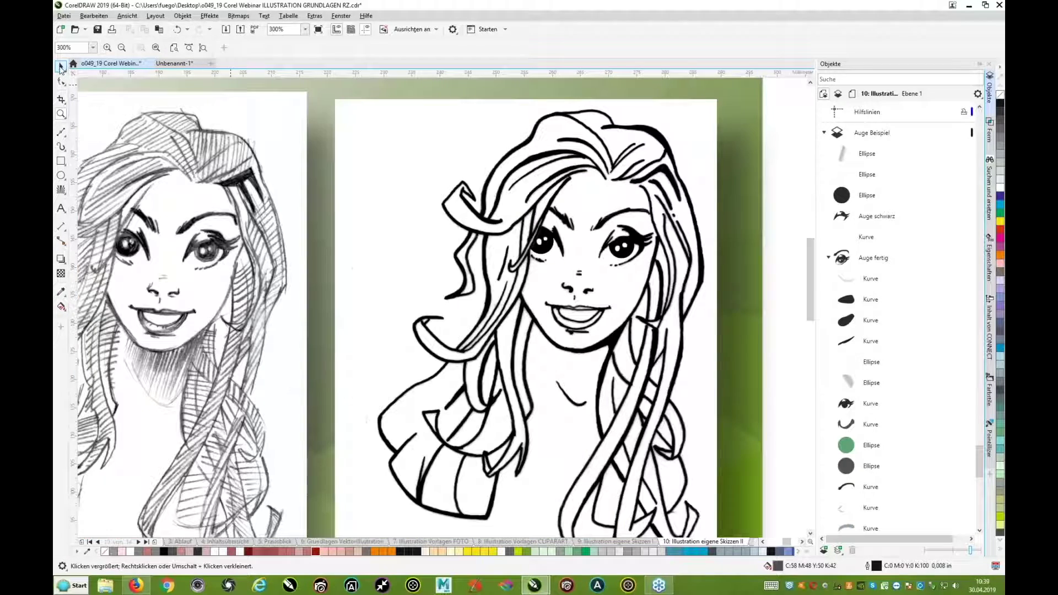
Step: Convert the inked drawing scan to a 1-bit black-and-white bitmap at 300 dpi, accepting the removal of its shadow
{"action": "key", "text": "space"}
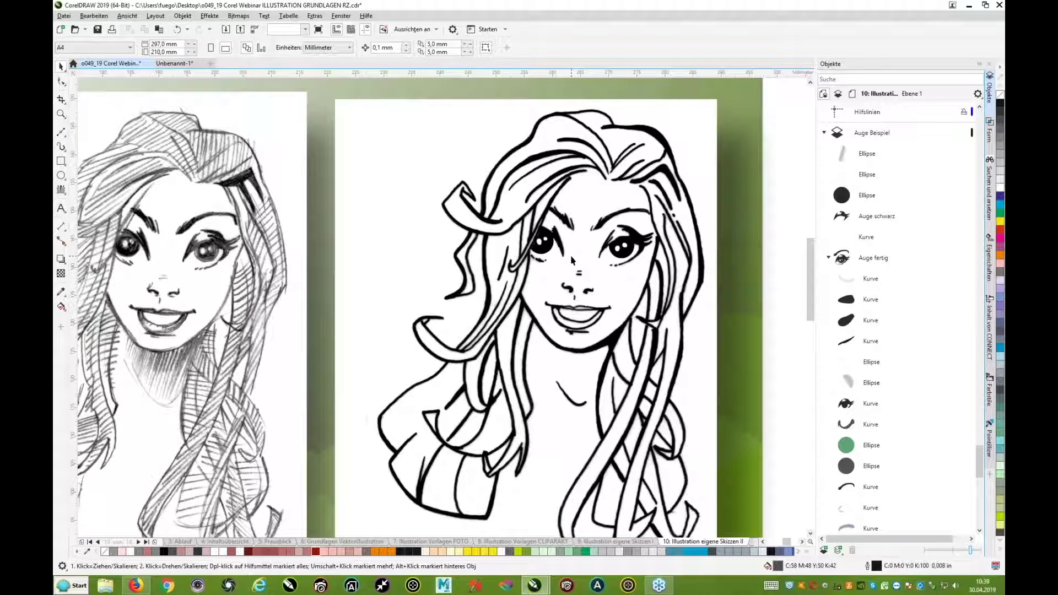
{"action": "left_click", "coordinate": [572, 255]}
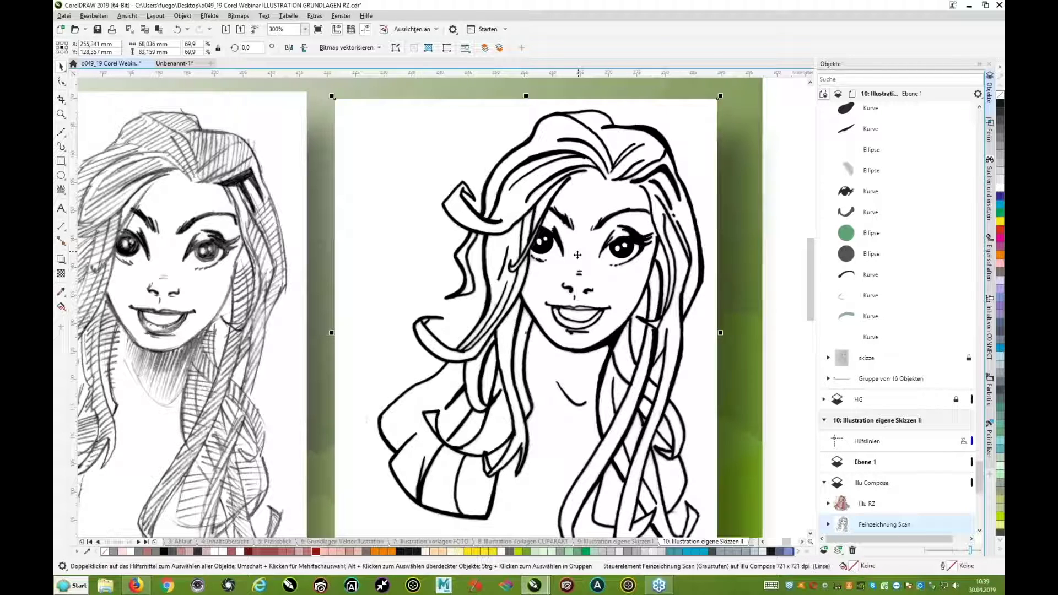
{"action": "scroll", "coordinate": [577, 256], "scroll_direction": "down", "scroll_amount": 2}
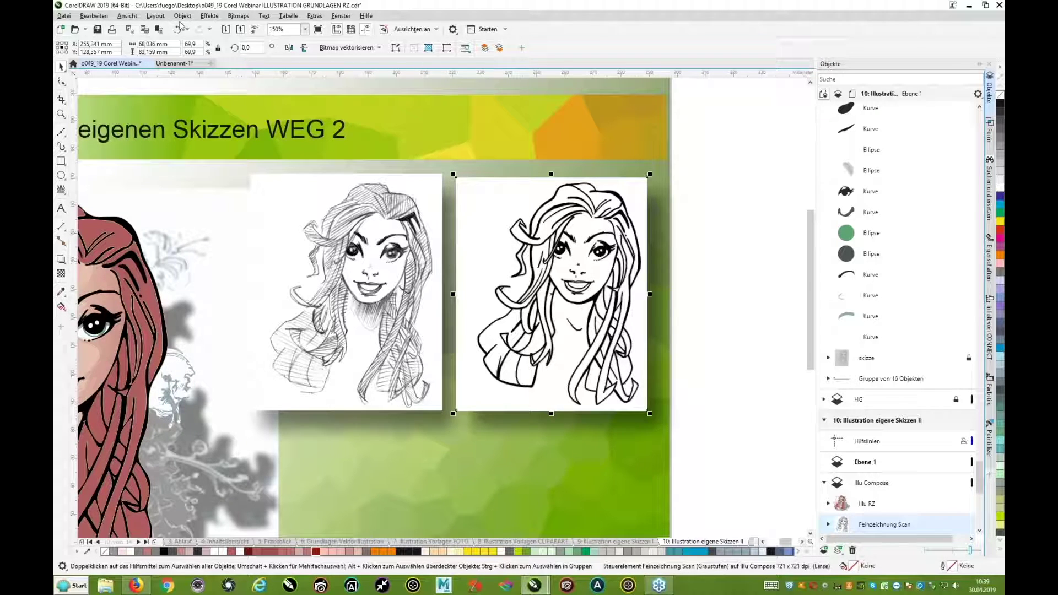
{"action": "left_click", "coordinate": [180, 17]}
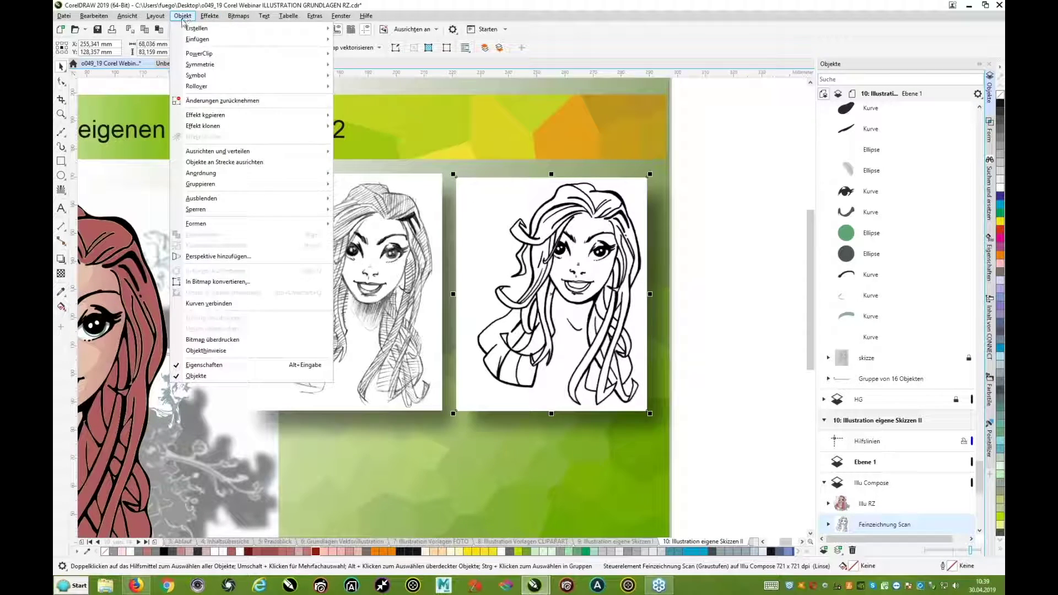
{"action": "left_click", "coordinate": [238, 283]}
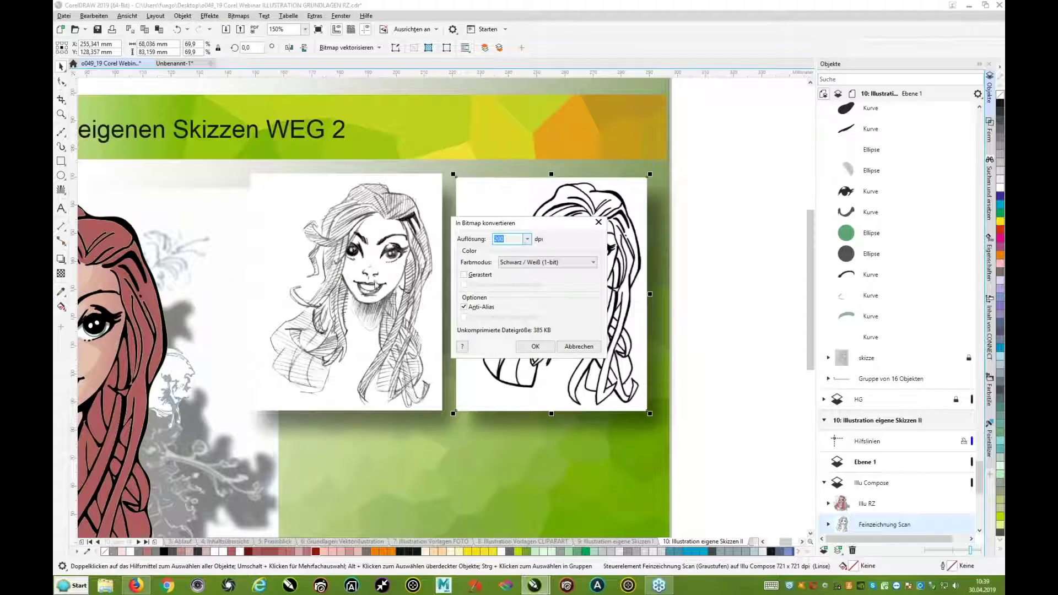
{"action": "left_click_drag", "start_coordinate": [522, 225], "coordinate": [690, 248]}
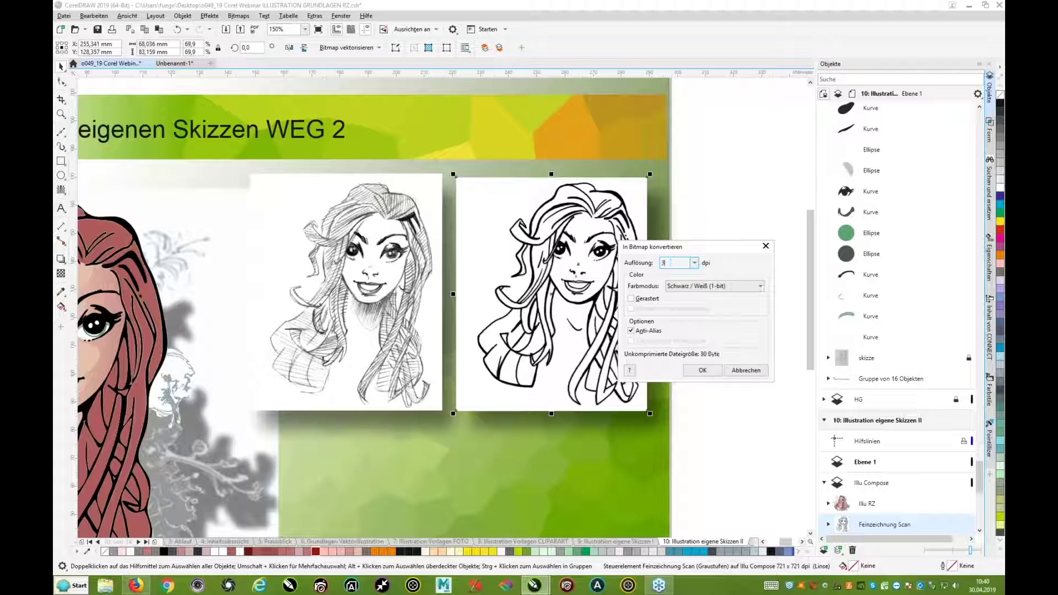
{"action": "type", "text": "00"}
{"action": "left_click", "coordinate": [702, 370]}
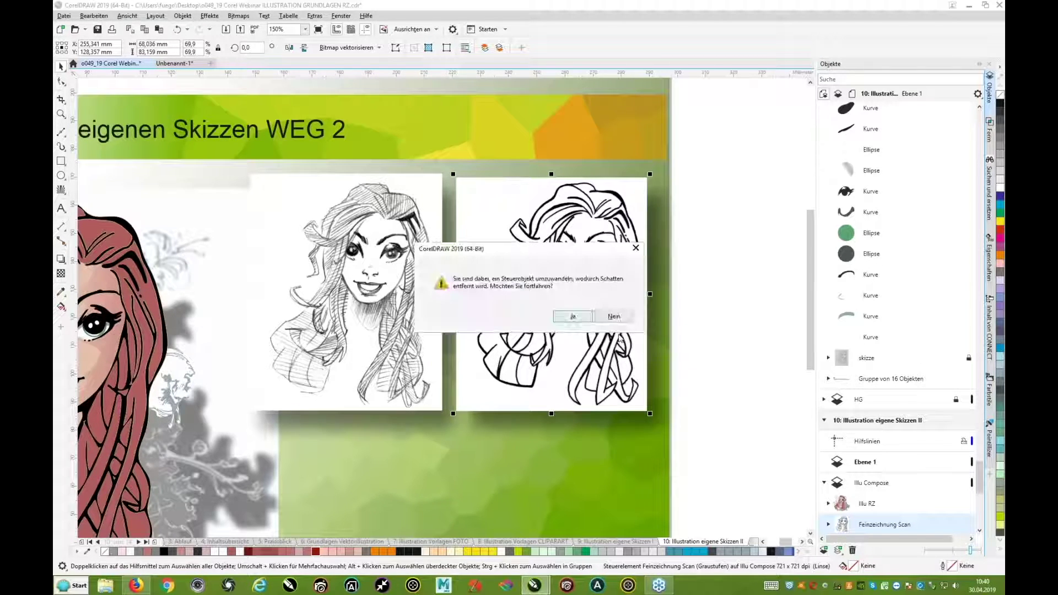
{"action": "left_click", "coordinate": [573, 317]}
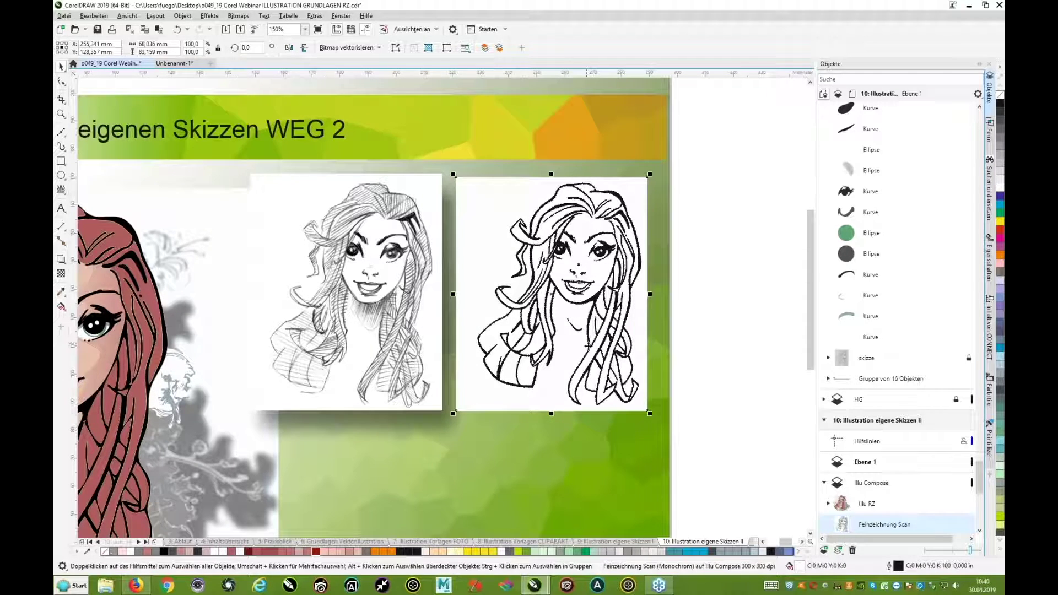
Step: Vectorize the black-and-white scan with an outline trace of the line art type, checking the face in the preview before accepting
{"action": "left_click", "coordinate": [238, 16]}
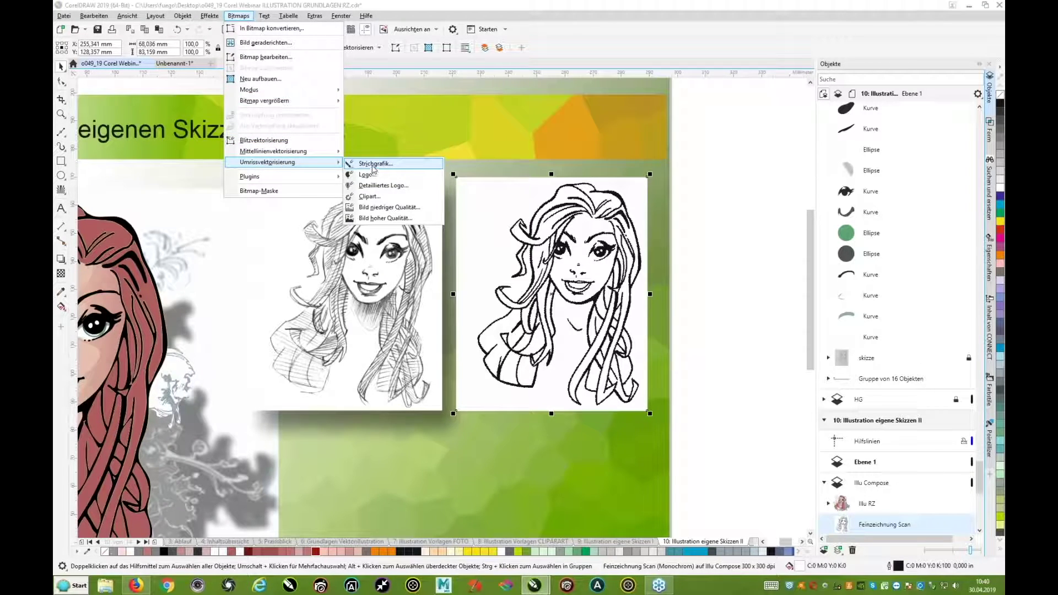
{"action": "left_click", "coordinate": [442, 173]}
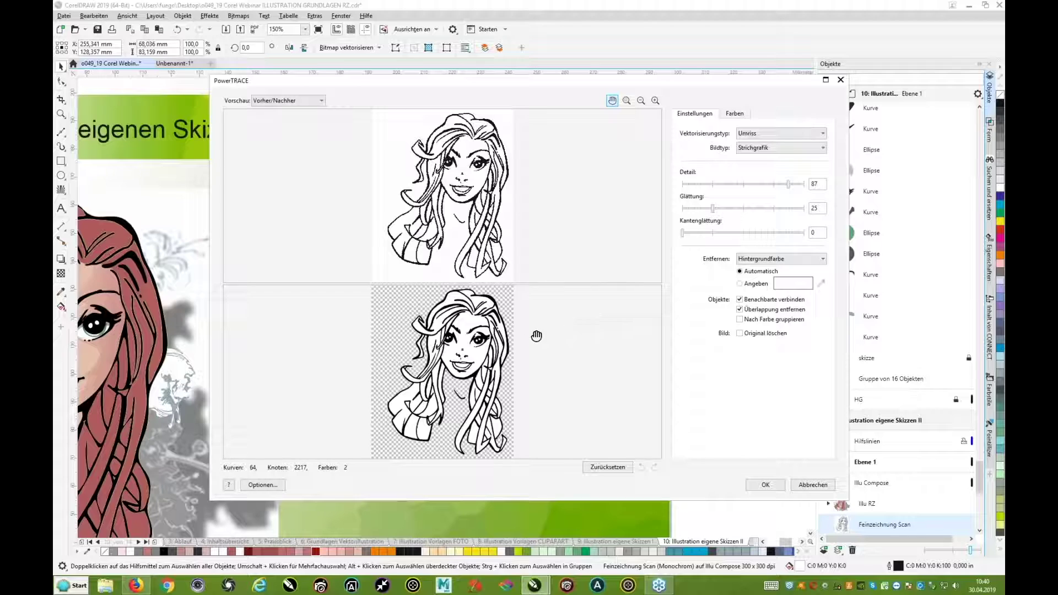
{"action": "left_click", "coordinate": [655, 100]}
{"action": "left_click", "coordinate": [473, 357]}
{"action": "left_click", "coordinate": [473, 357]}
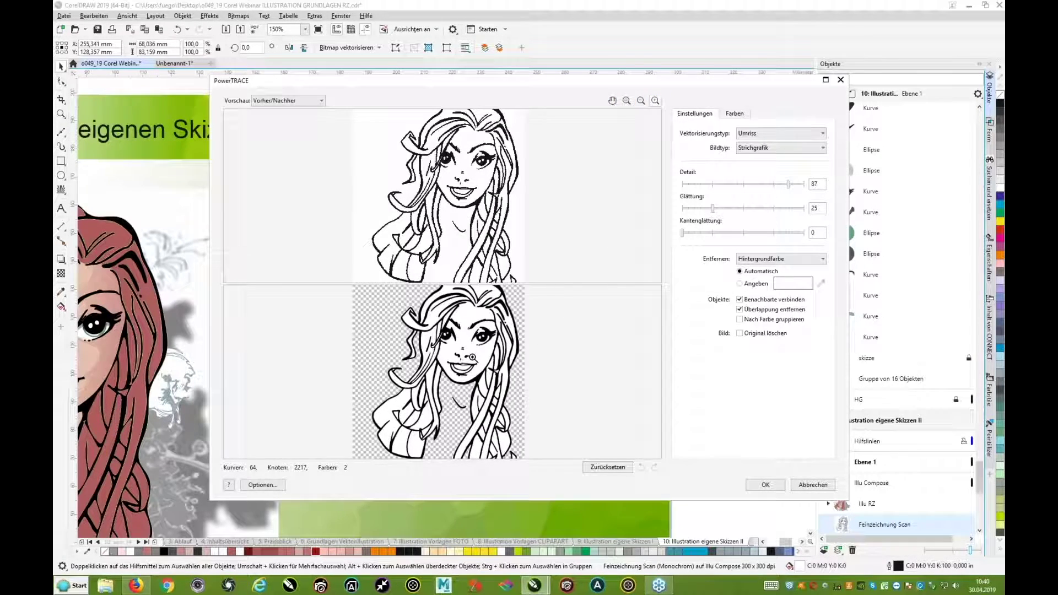
{"action": "left_click", "coordinate": [472, 357]}
{"action": "left_click", "coordinate": [472, 357]}
{"action": "left_click", "coordinate": [472, 357]}
{"action": "left_click", "coordinate": [473, 357]}
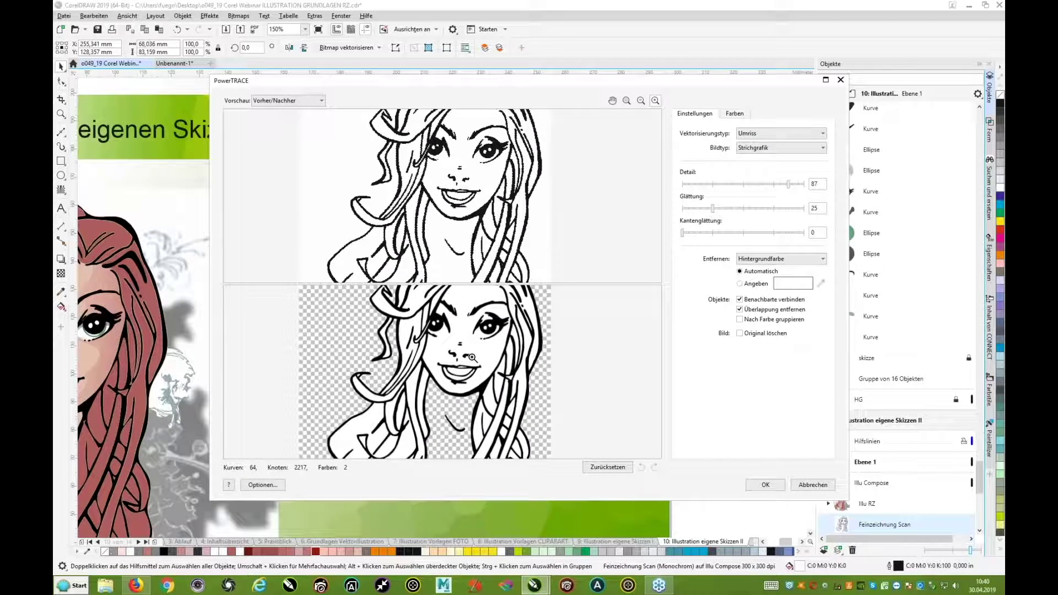
{"action": "left_click", "coordinate": [473, 358]}
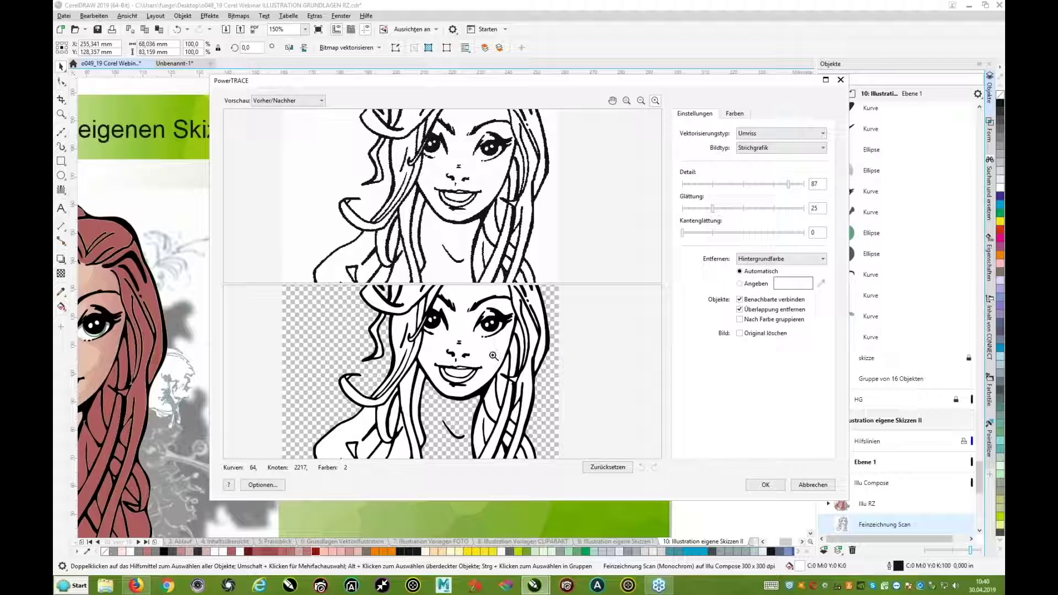
{"action": "left_click", "coordinate": [766, 485]}
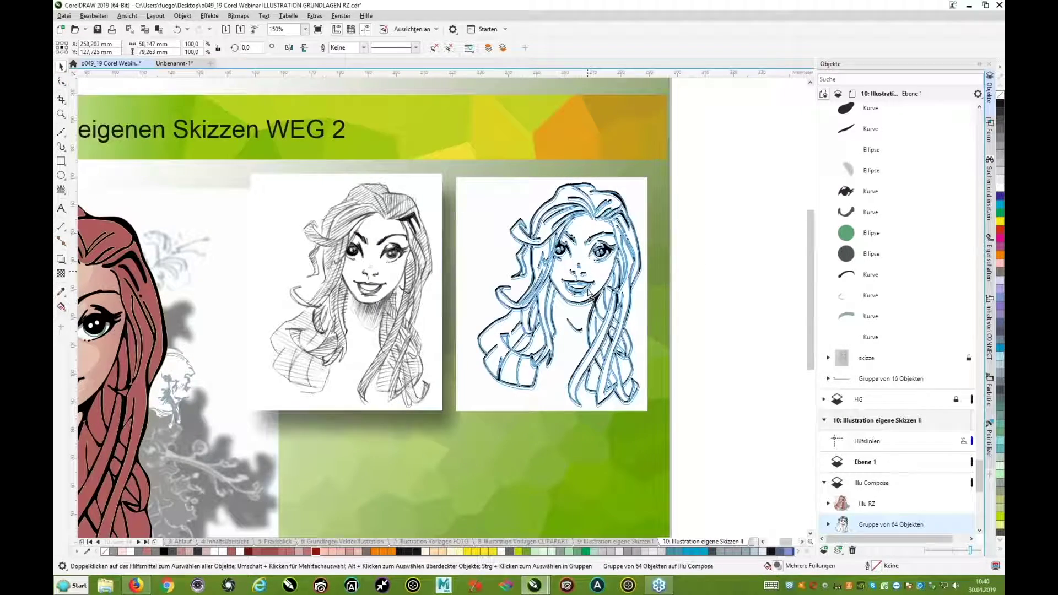
Step: Move the traced vector group off the scan onto the free green area below the two drawings and deselect it
{"action": "left_click_drag", "start_coordinate": [588, 293], "coordinate": [516, 514]}
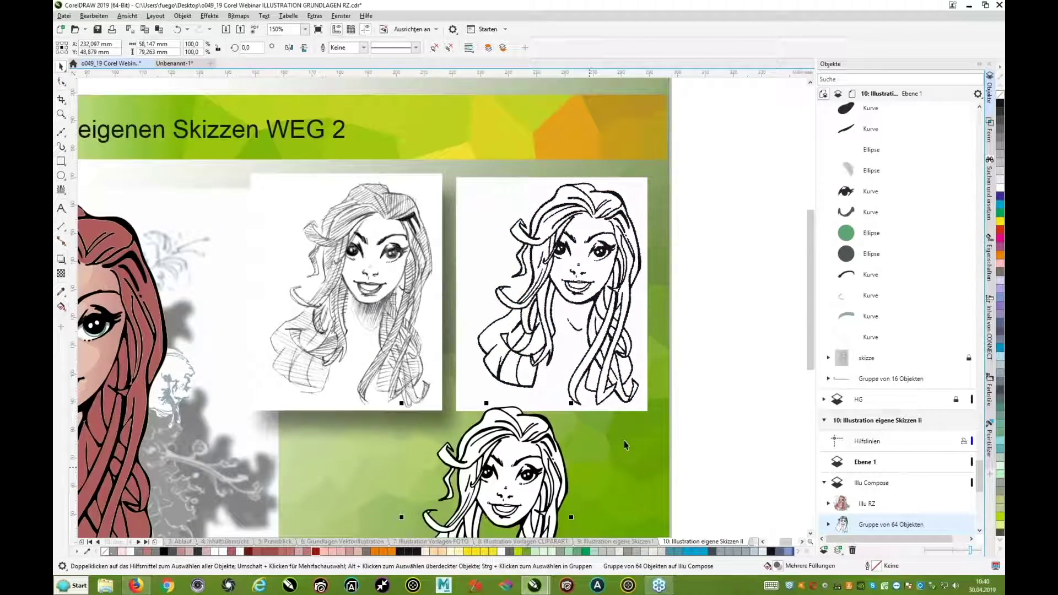
{"action": "scroll", "coordinate": [517, 333], "scroll_direction": "down", "scroll_amount": 5}
{"action": "left_click_drag", "start_coordinate": [516, 333], "coordinate": [466, 365]}
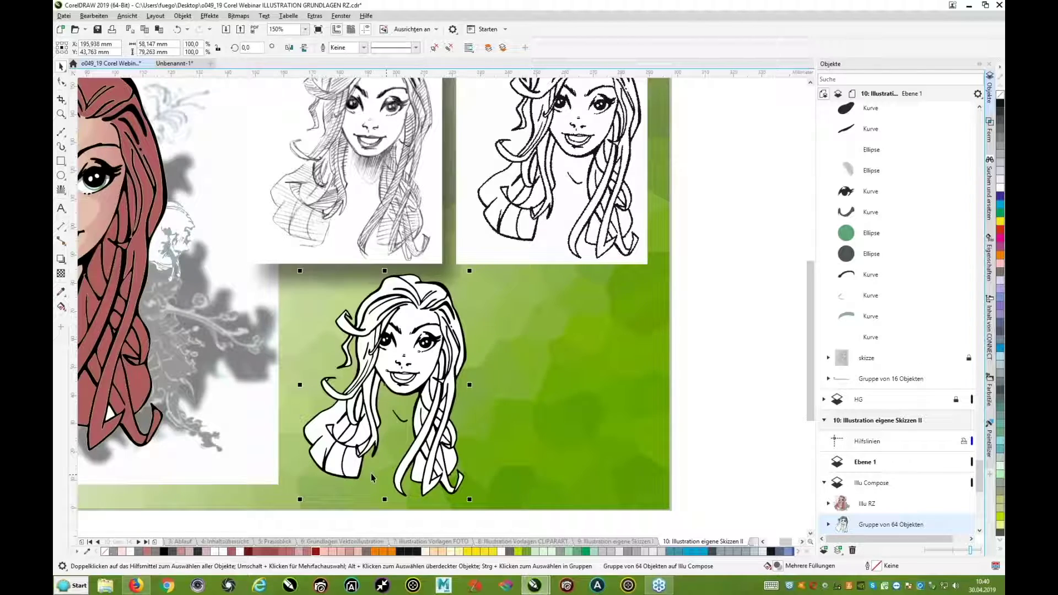
{"action": "left_click_drag", "start_coordinate": [409, 318], "coordinate": [421, 320]}
{"action": "left_click", "coordinate": [699, 350]}
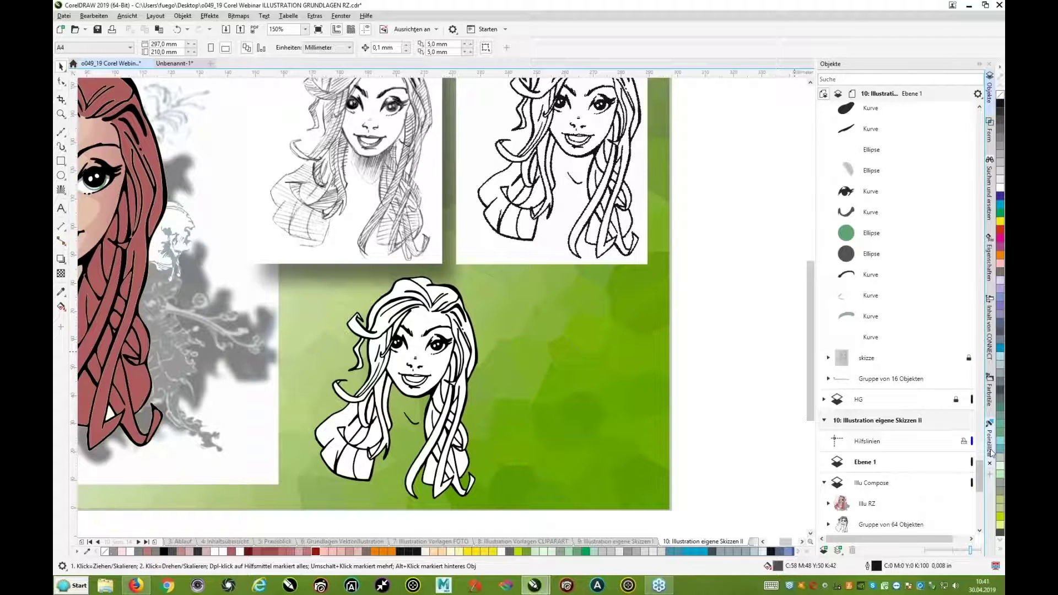
Step: Examine the individual curves contained in the traced vector group in the object list
{"action": "scroll", "coordinate": [825, 286], "scroll_direction": "down", "scroll_amount": 5}
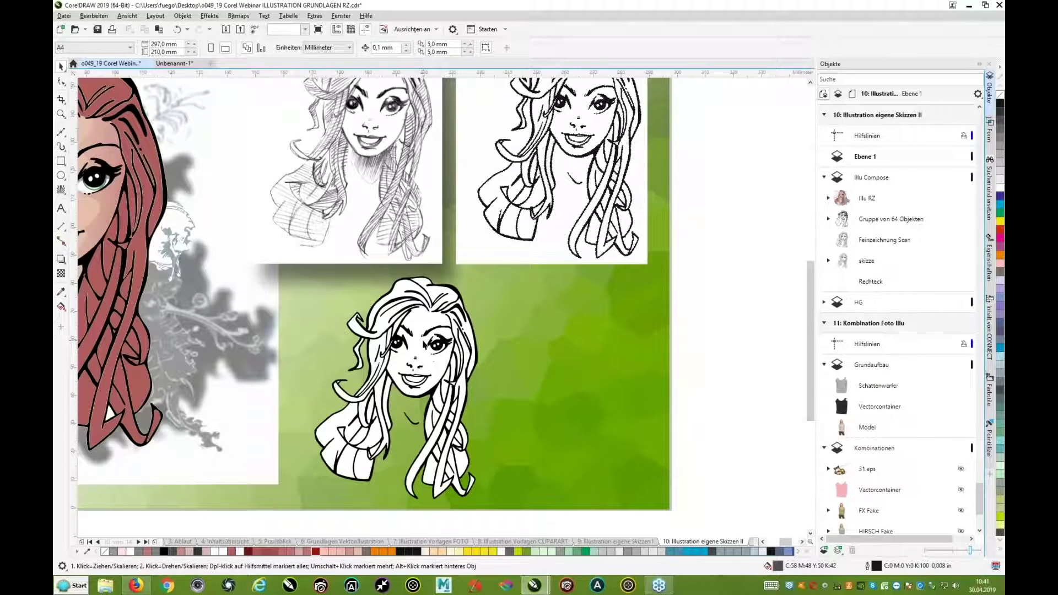
{"action": "left_click", "coordinate": [909, 223]}
{"action": "left_click", "coordinate": [827, 220]}
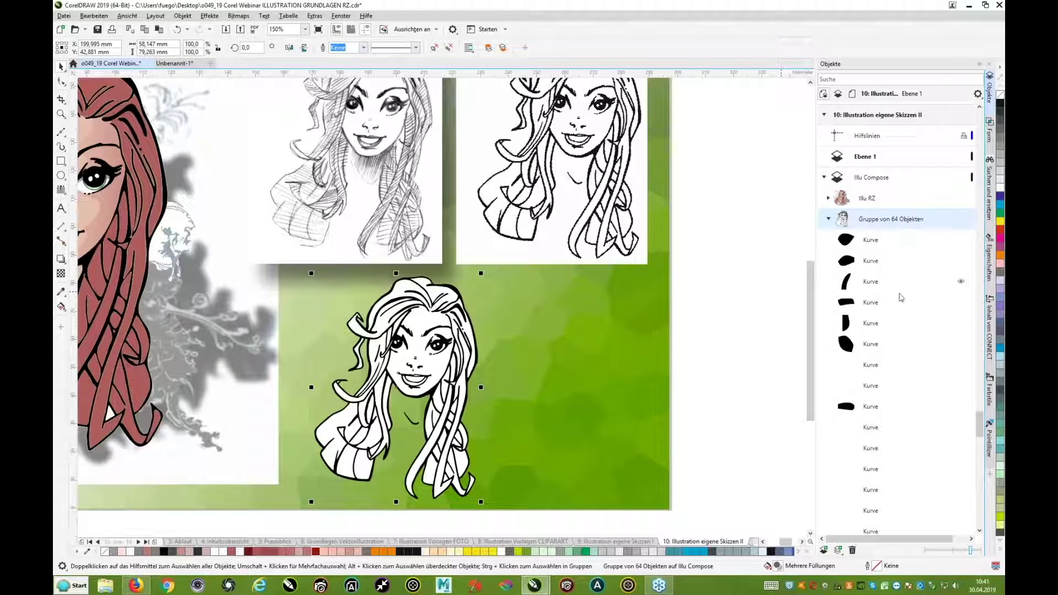
{"action": "left_click", "coordinate": [828, 220]}
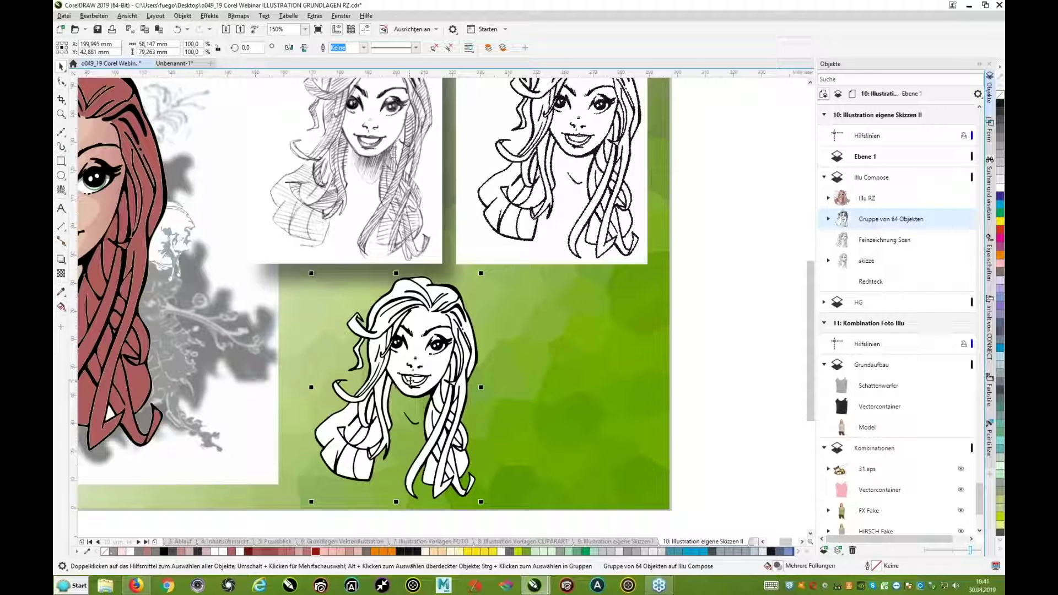
Step: Start a Bézier outline for the skin area along the traced woman's chin, down the right neck edge to the chest's lower corner
{"action": "scroll", "coordinate": [385, 390], "scroll_direction": "up", "scroll_amount": 2}
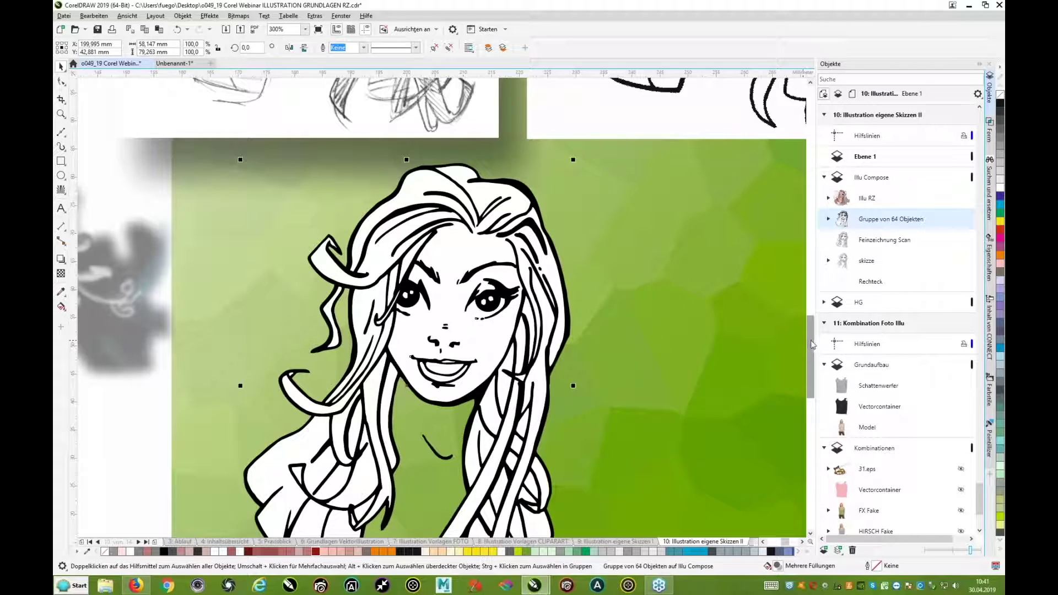
{"action": "left_click_drag", "start_coordinate": [814, 344], "coordinate": [814, 365]}
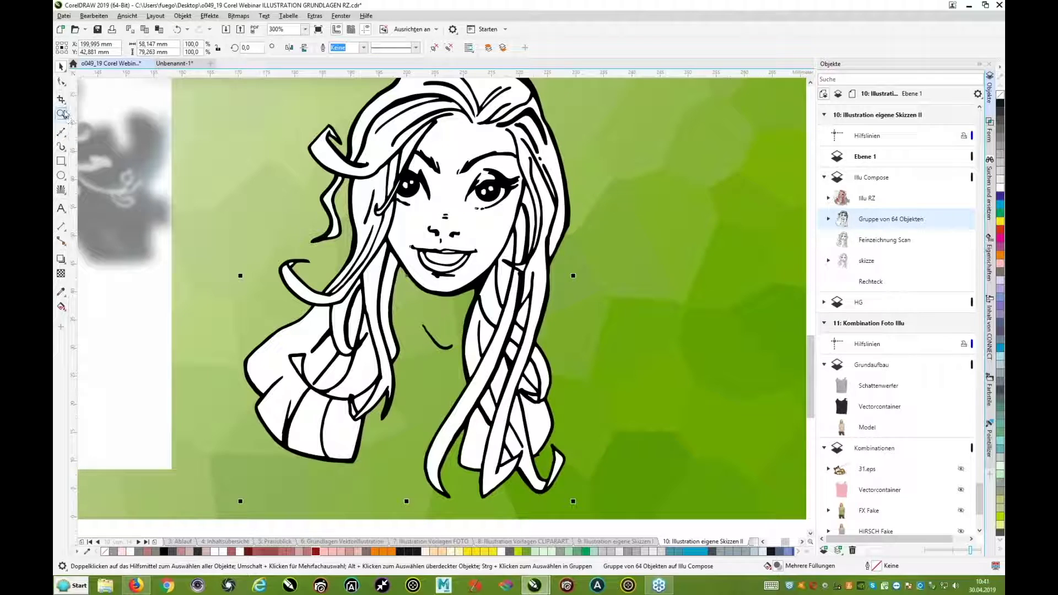
{"action": "left_click", "coordinate": [62, 134]}
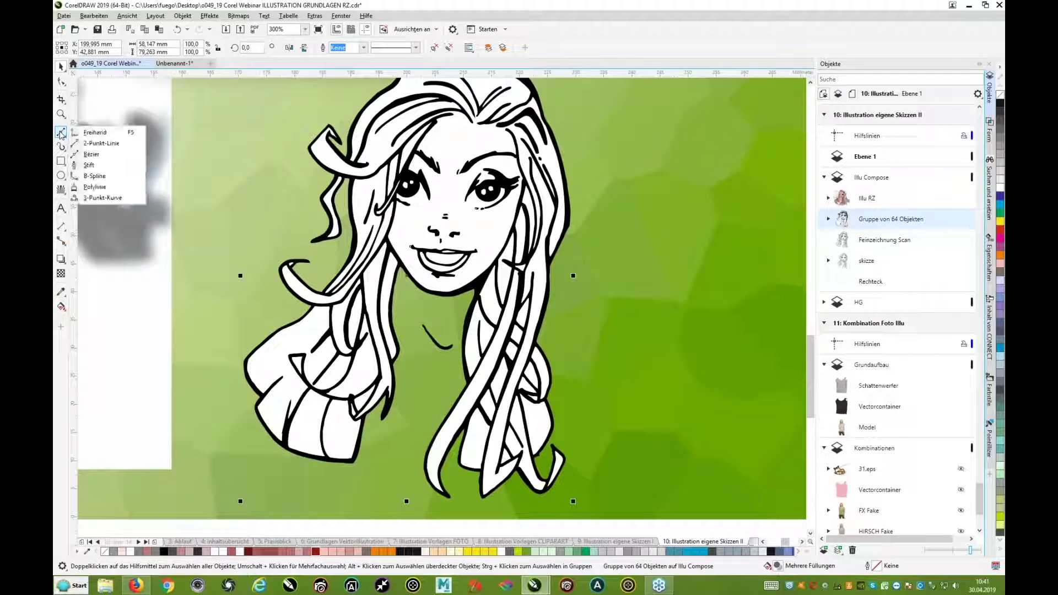
{"action": "left_click", "coordinate": [99, 155]}
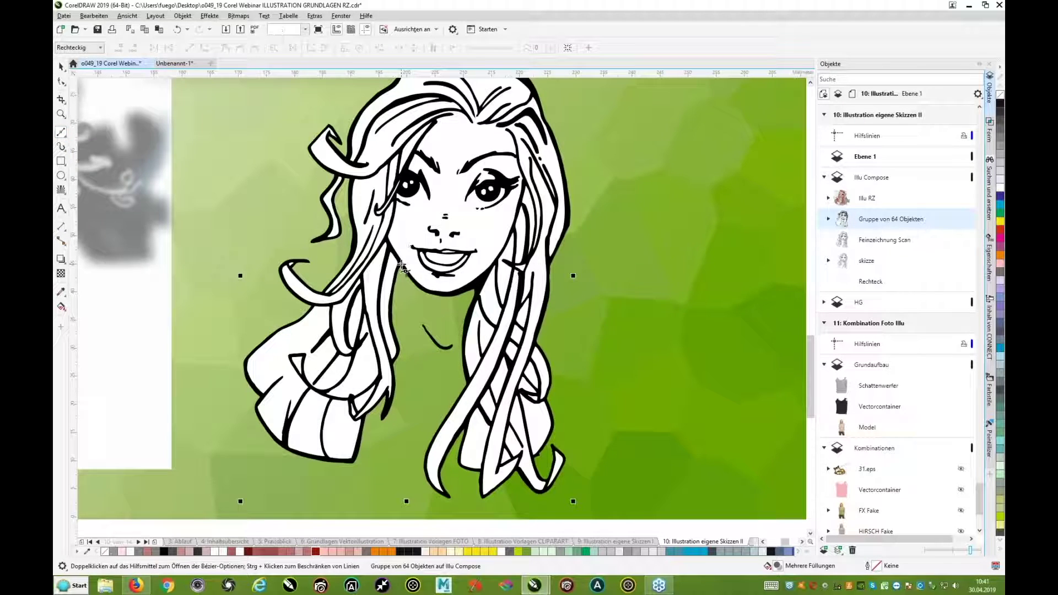
{"action": "left_click", "coordinate": [415, 288]}
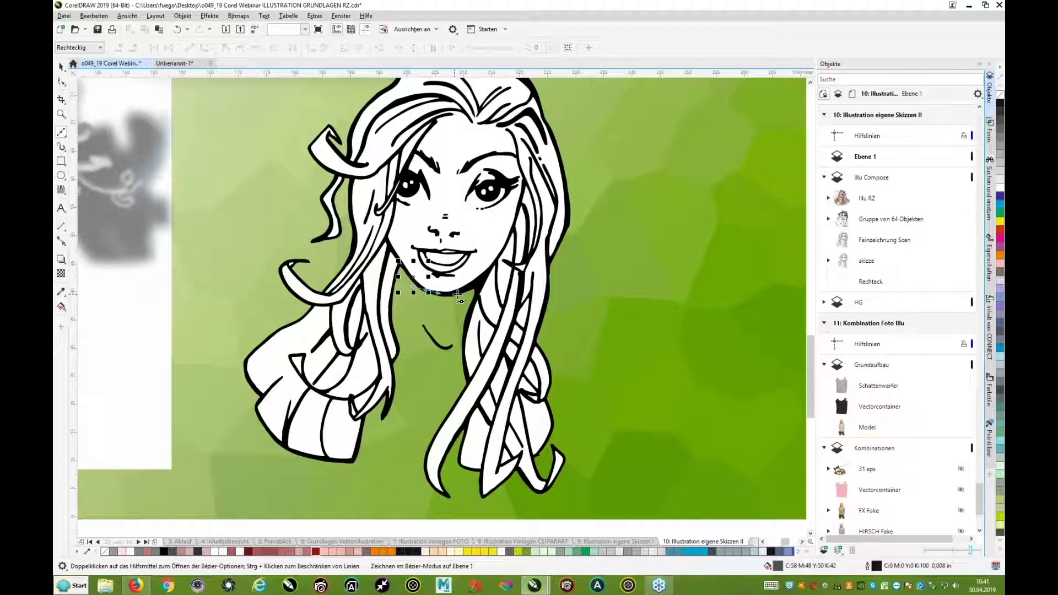
{"action": "left_click_drag", "start_coordinate": [439, 295], "coordinate": [474, 288]}
{"action": "left_click", "coordinate": [458, 327]}
{"action": "left_click_drag", "start_coordinate": [461, 348], "coordinate": [464, 371]}
{"action": "left_click", "coordinate": [488, 421]}
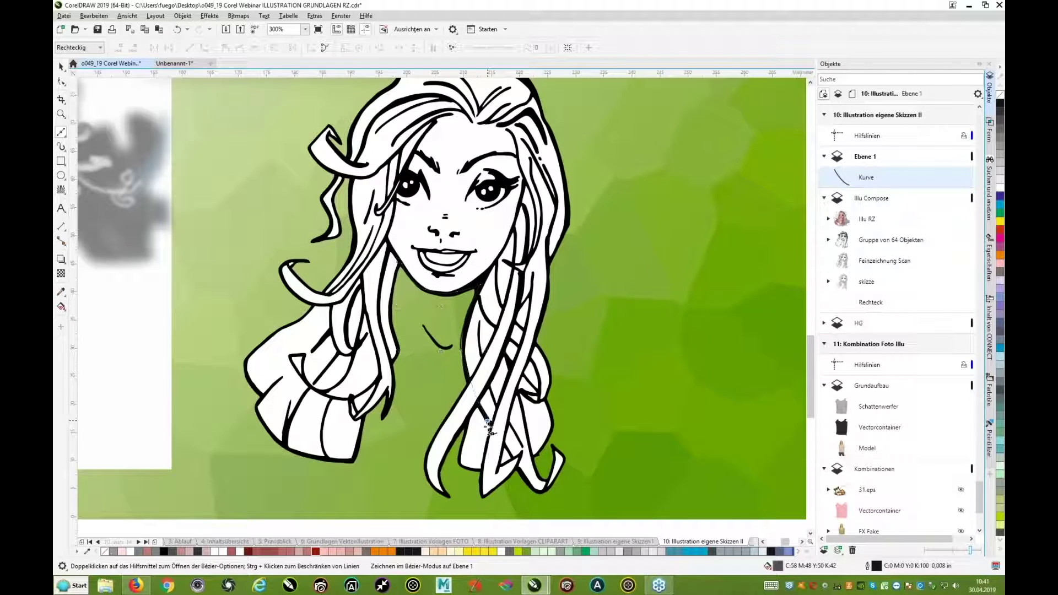
{"action": "left_click", "coordinate": [488, 473]}
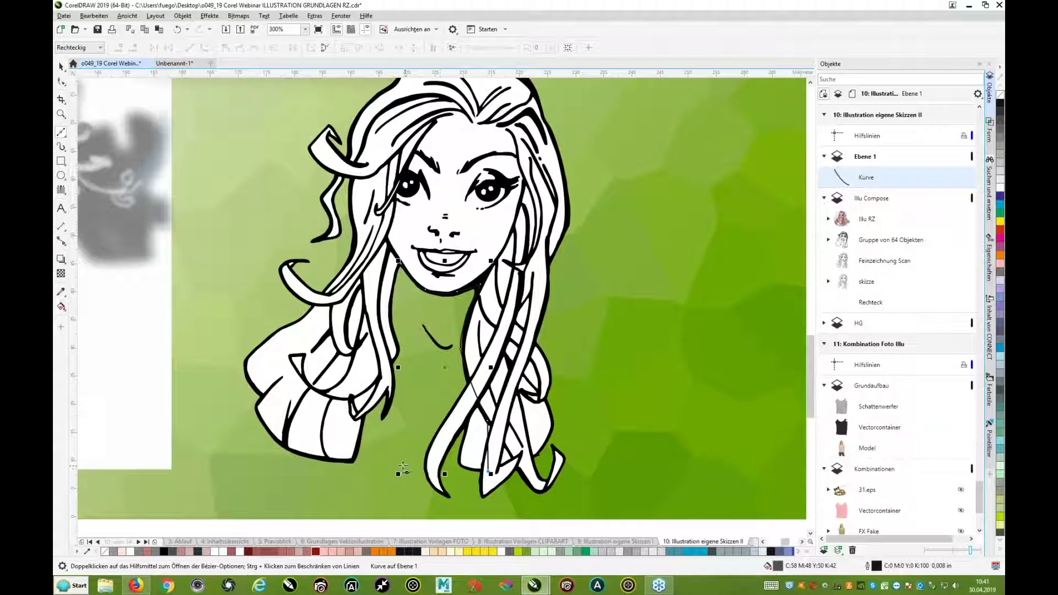
Step: Close the skin outline along the bottom and left neck edge, and fill it with the light skin tone C0 M7 Y14 K0
{"action": "left_click_drag", "start_coordinate": [353, 460], "coordinate": [369, 394]}
{"action": "left_click_drag", "start_coordinate": [387, 332], "coordinate": [381, 296]}
{"action": "left_click_drag", "start_coordinate": [396, 257], "coordinate": [403, 268]}
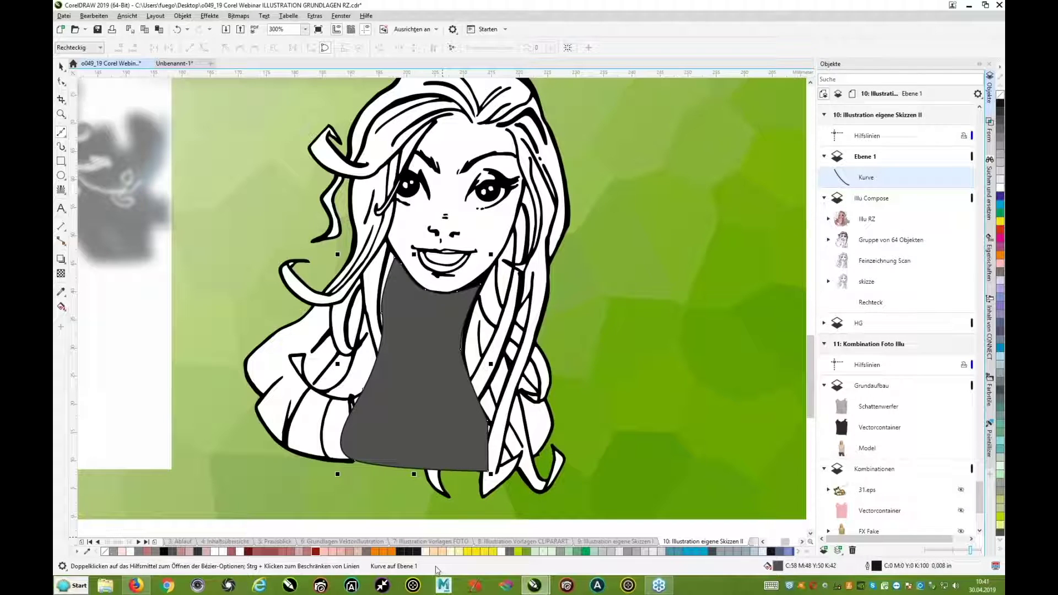
{"action": "left_click", "coordinate": [435, 552]}
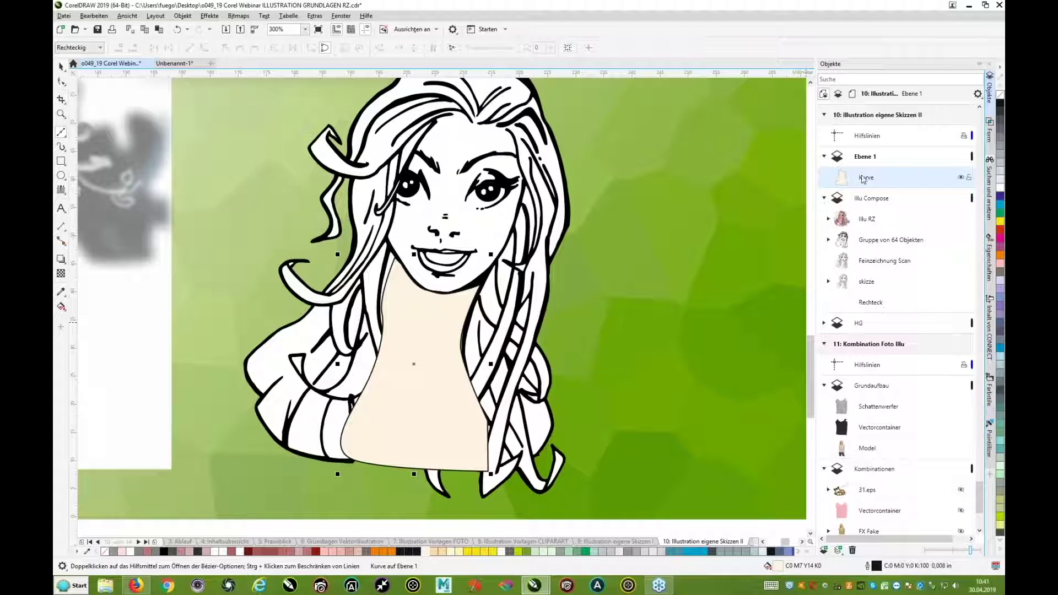
Step: Move the neck and chest skin shape directly beneath the black line art inside the traced group and remove its outline
{"action": "left_click_drag", "start_coordinate": [863, 179], "coordinate": [880, 327]}
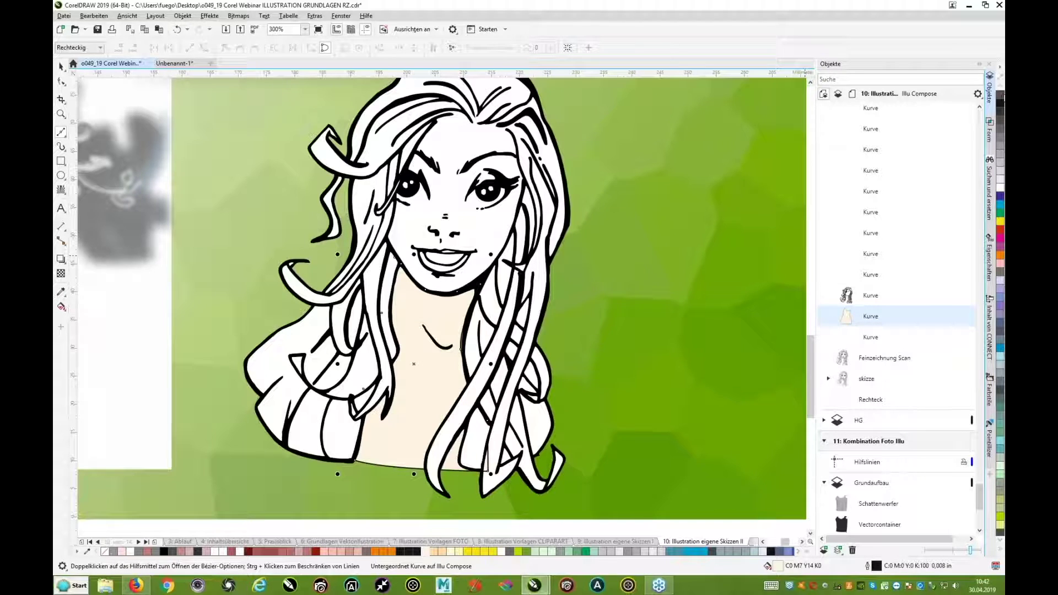
{"action": "right_click", "coordinate": [1000, 94]}
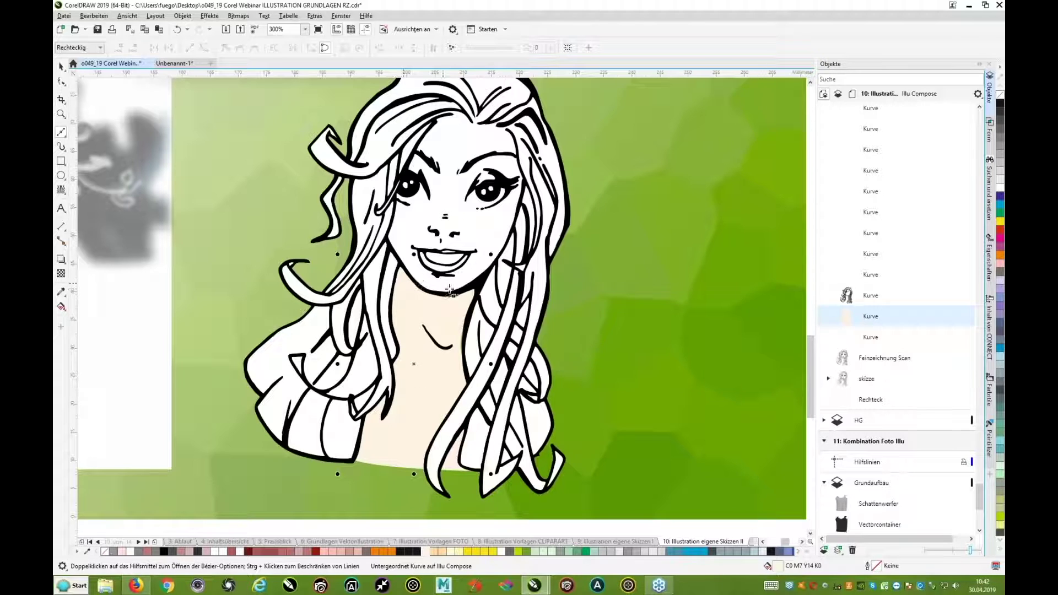
{"action": "left_click", "coordinate": [61, 66]}
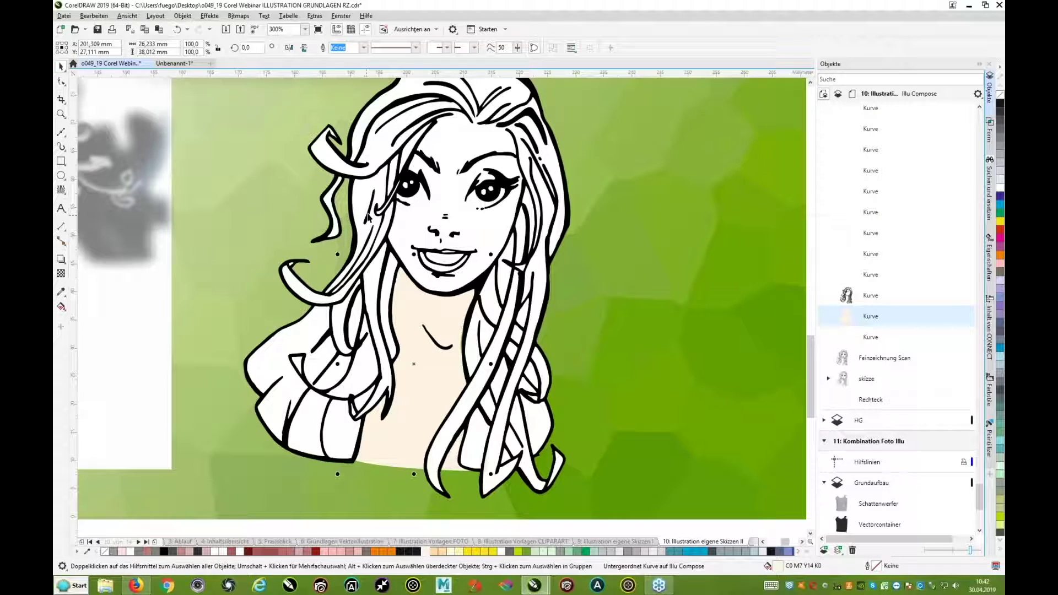
Step: Ungroup the traced drawing of 65 objects and deselect its curves
{"action": "left_click", "coordinate": [330, 411]}
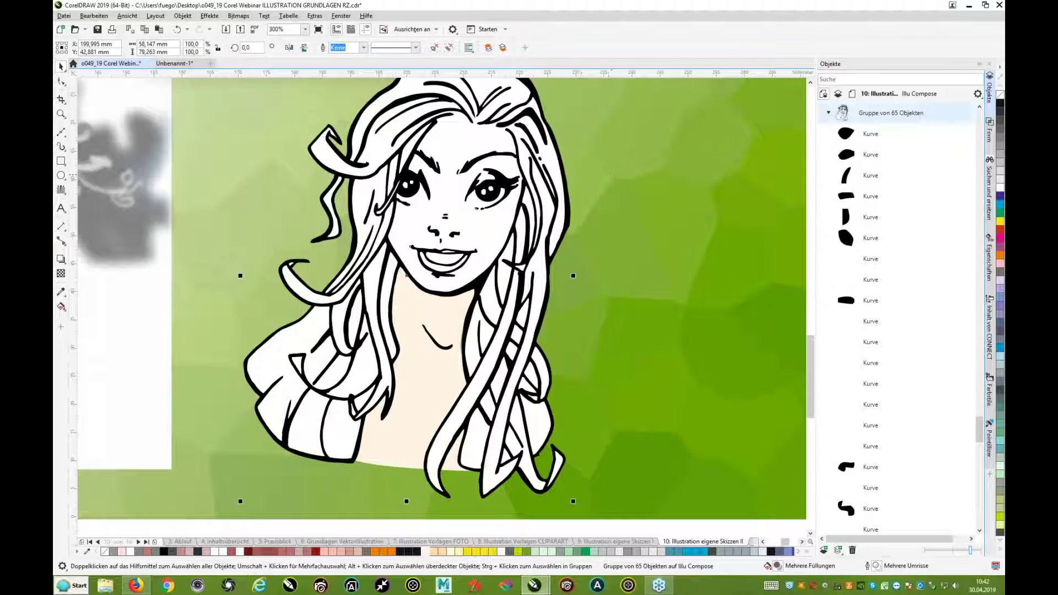
{"action": "right_click", "coordinate": [435, 212]}
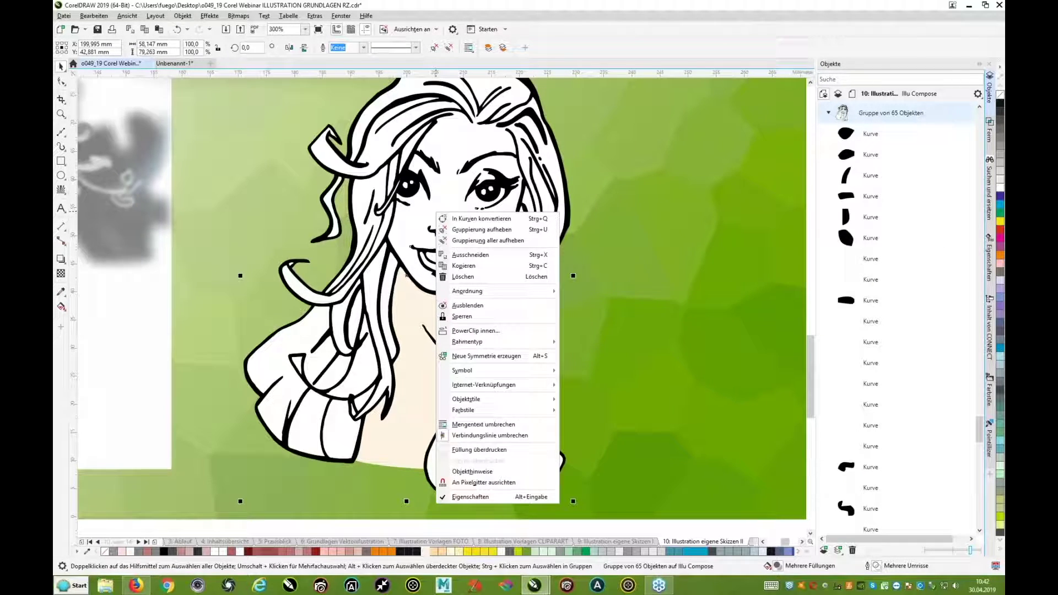
{"action": "left_click", "coordinate": [495, 230]}
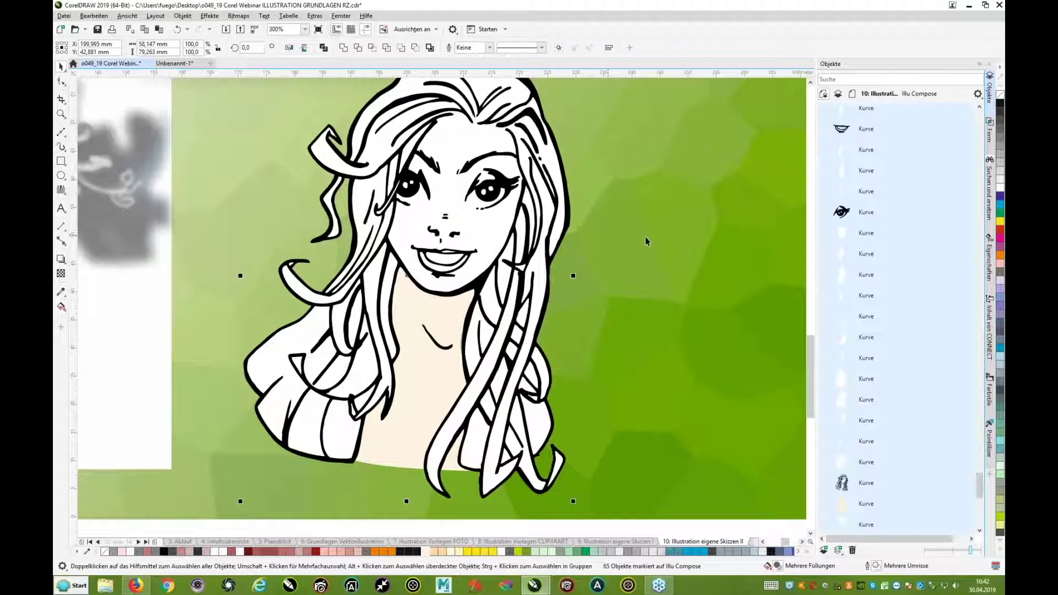
{"action": "left_click", "coordinate": [660, 230]}
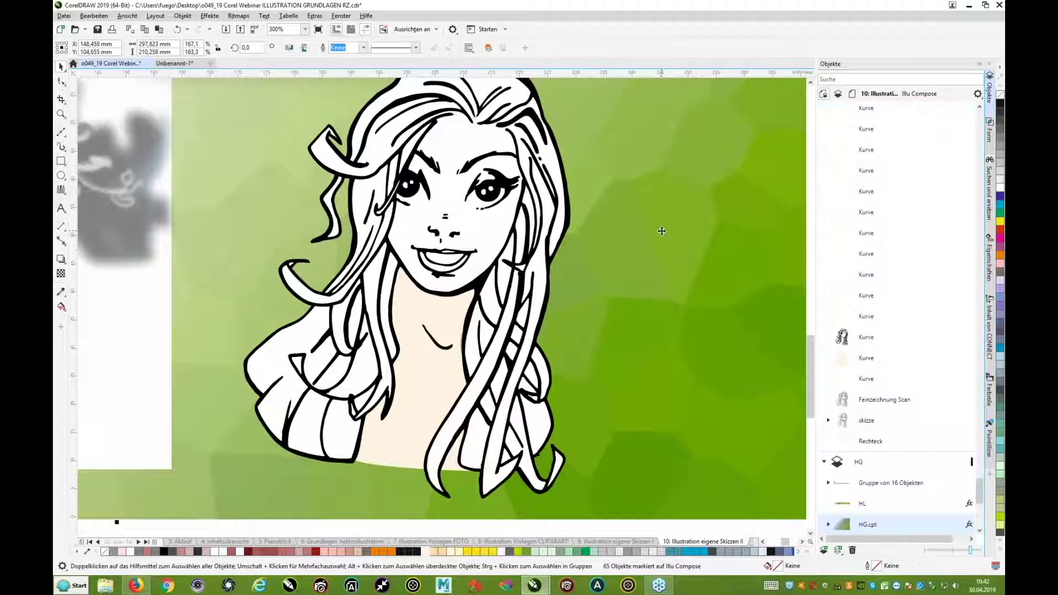
Step: Fill the back hair at the woman's left shoulder, the inner strand by the neck and the strand beside the face with C0 M20 Y20 K60
{"action": "left_click", "coordinate": [302, 340]}
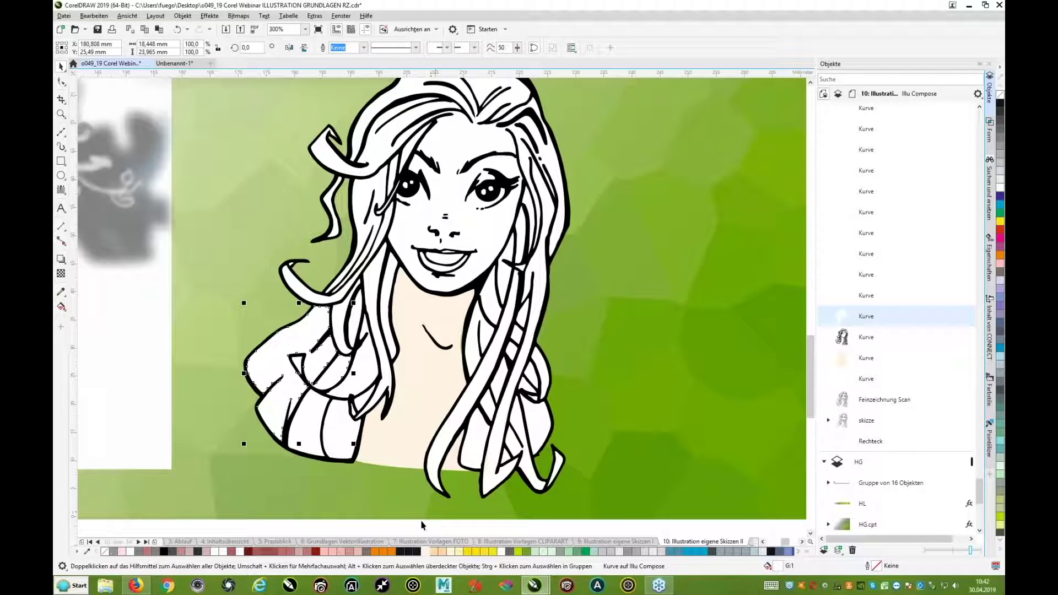
{"action": "left_click", "coordinate": [368, 551]}
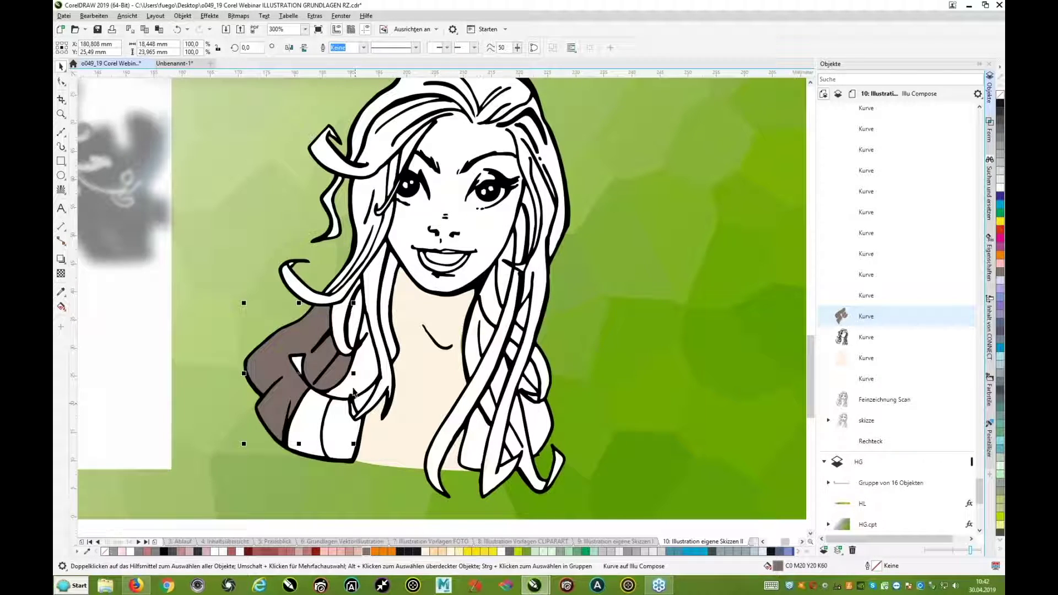
{"action": "left_click", "coordinate": [362, 367]}
{"action": "left_click", "coordinate": [367, 551]}
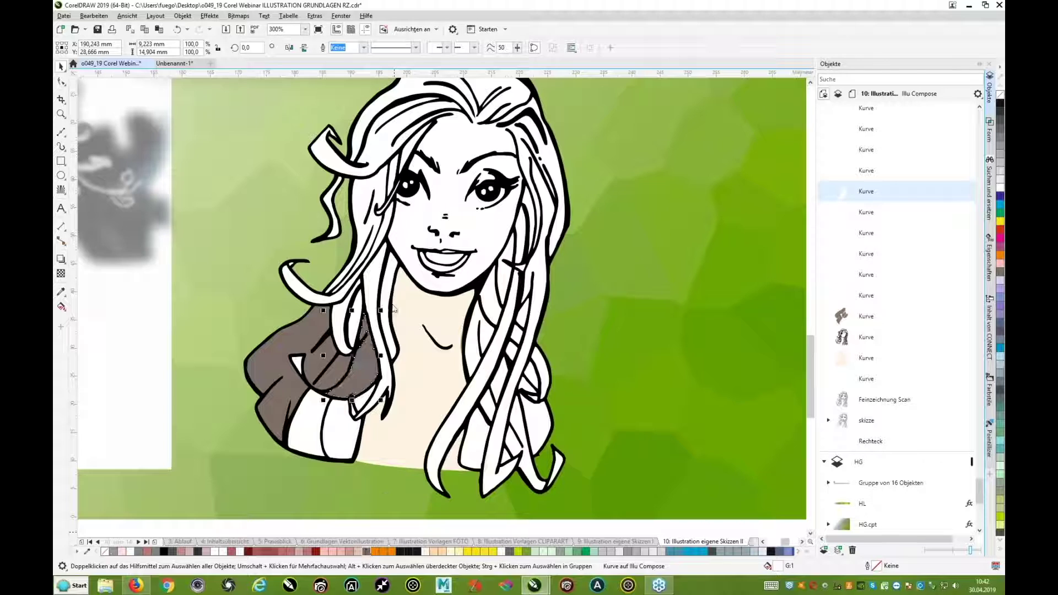
{"action": "left_click", "coordinate": [366, 235]}
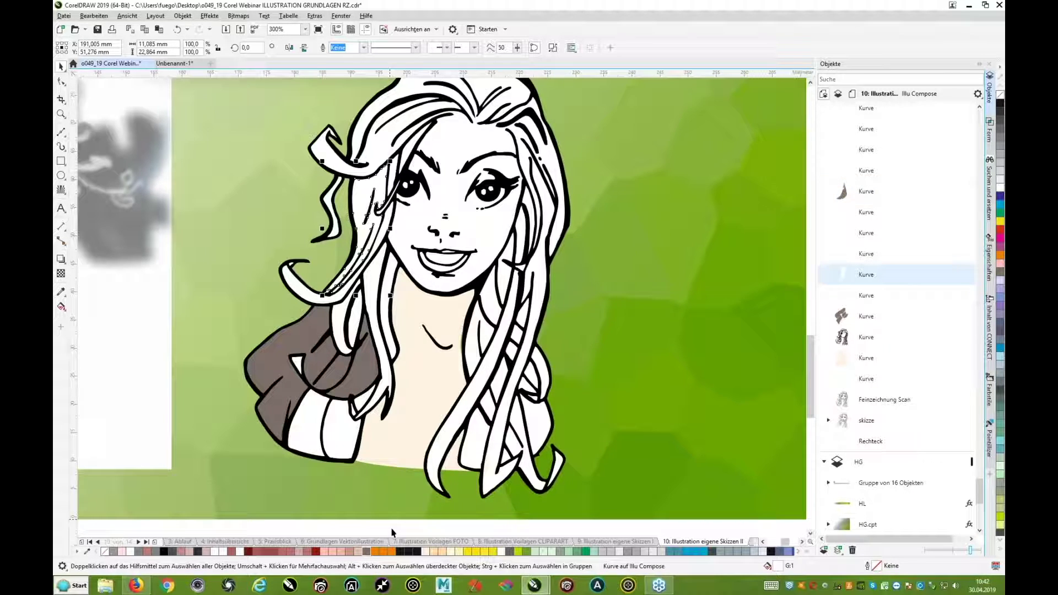
{"action": "left_click", "coordinate": [368, 552]}
Step: Fill the two lower hair sections at the left shoulder and the large head-and-hair shape with C0 M20 Y20 K60
{"action": "left_click", "coordinate": [385, 393]}
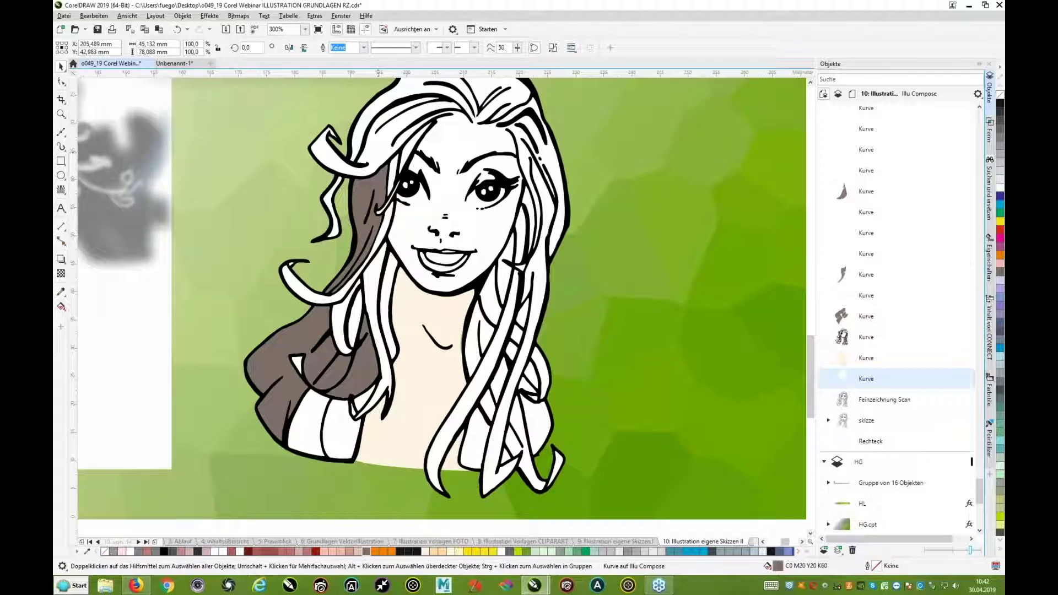
{"action": "left_click", "coordinate": [300, 436]}
{"action": "left_click", "coordinate": [367, 551]}
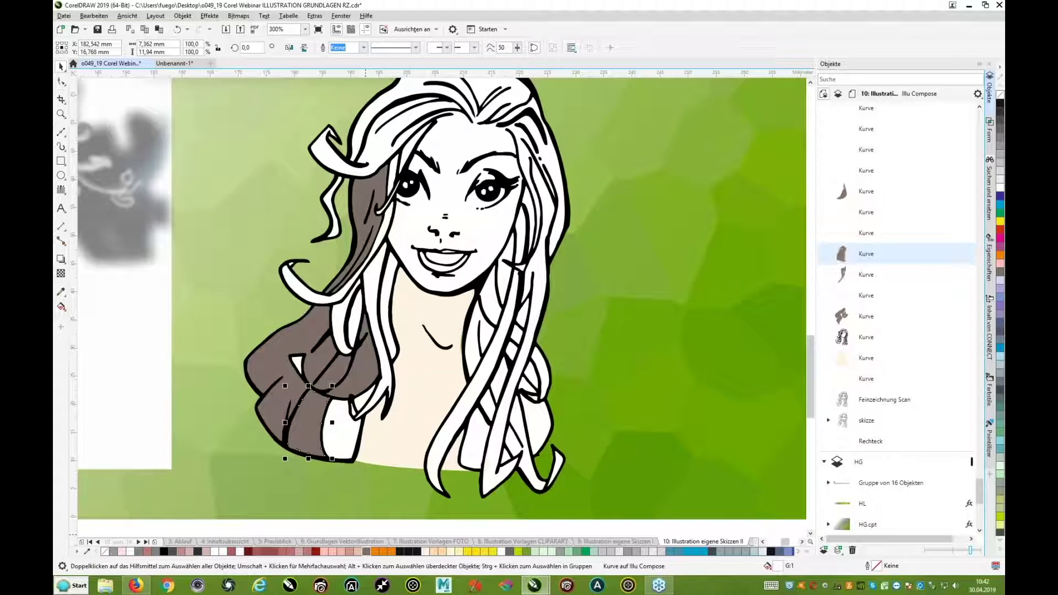
{"action": "left_click", "coordinate": [341, 438]}
{"action": "left_click", "coordinate": [367, 551]}
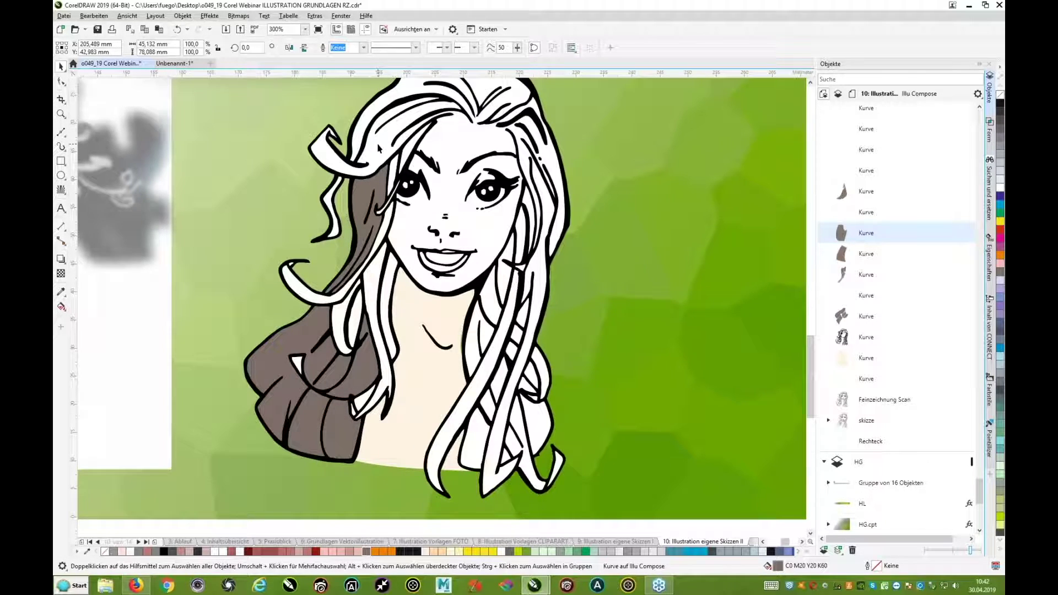
{"action": "left_click", "coordinate": [378, 148]}
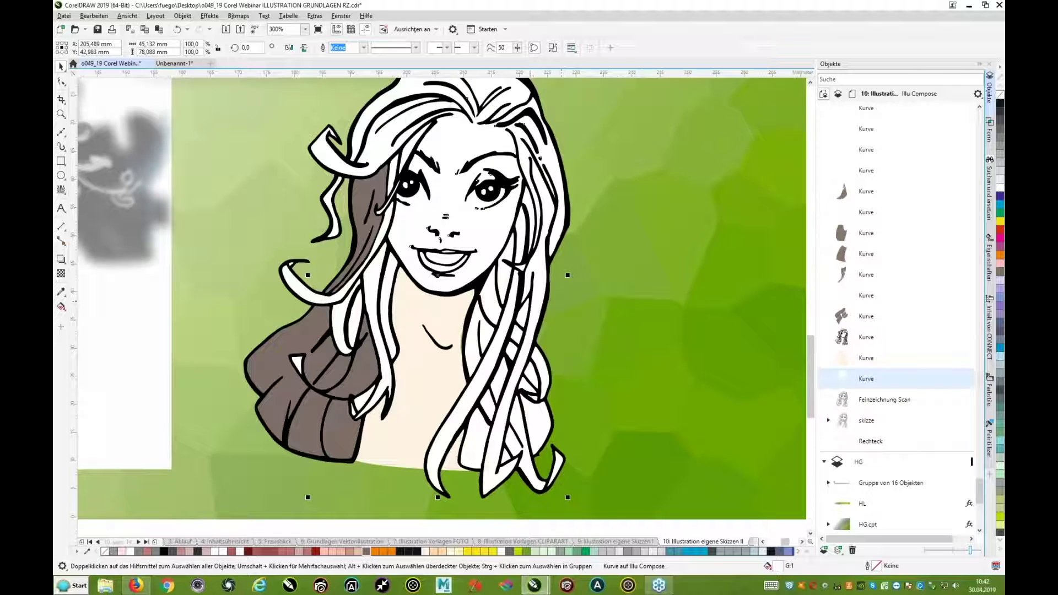
{"action": "left_click", "coordinate": [366, 552]}
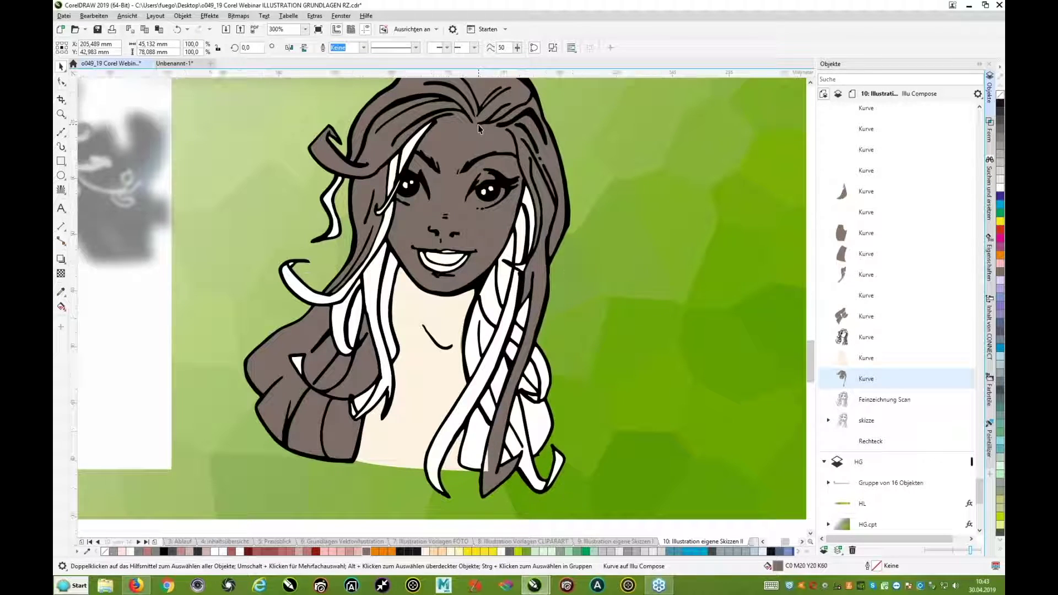
Step: Start a Bézier outline for the face along the hairline from the left forehead over the parting to the right temple
{"action": "scroll", "coordinate": [478, 125], "scroll_direction": "up", "scroll_amount": 2}
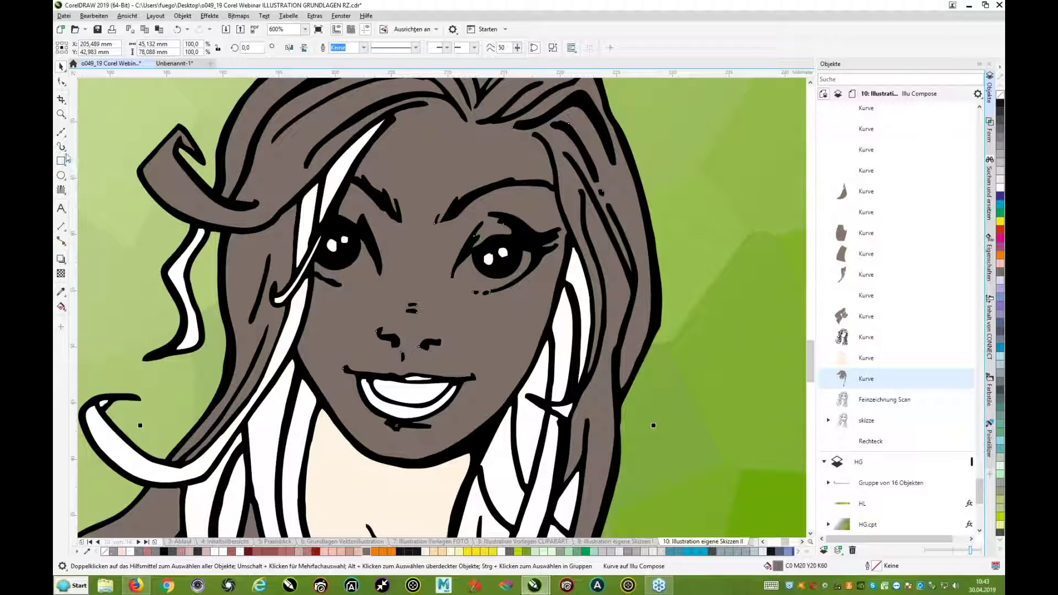
{"action": "left_click", "coordinate": [64, 135]}
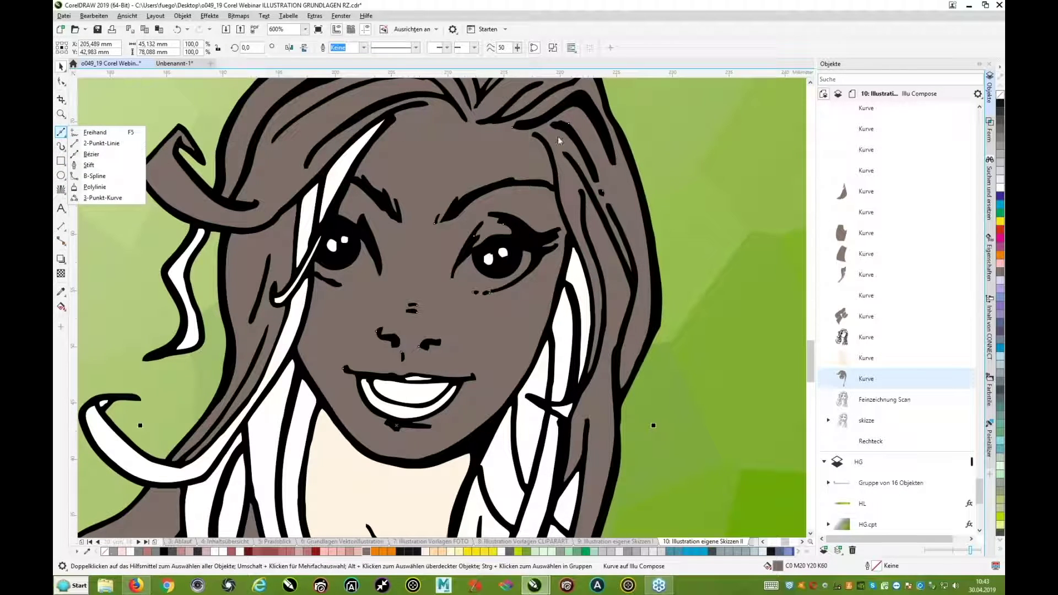
{"action": "left_click", "coordinate": [744, 156]}
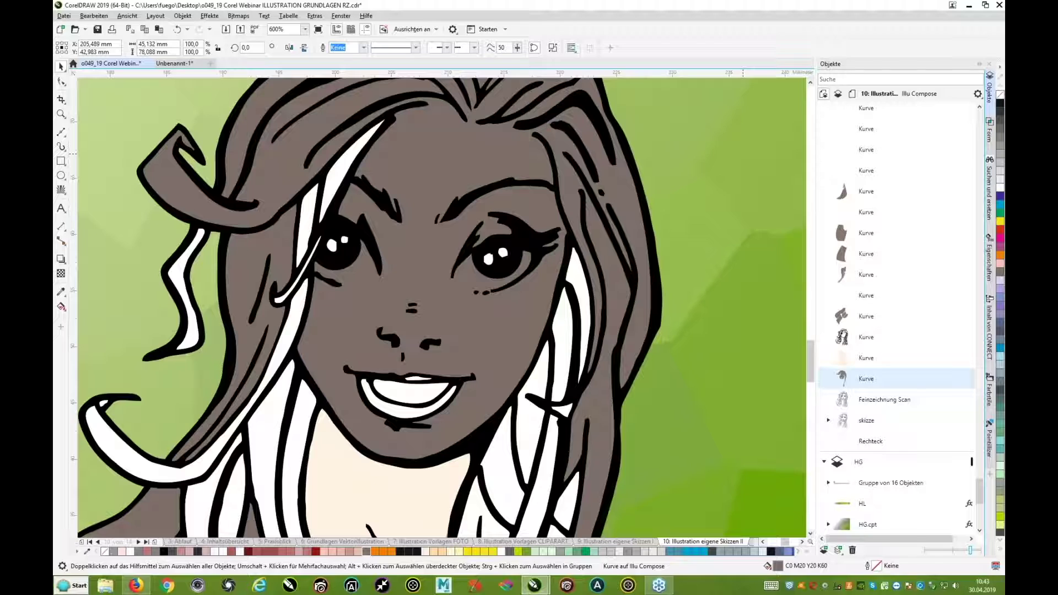
{"action": "left_click", "coordinate": [744, 156]}
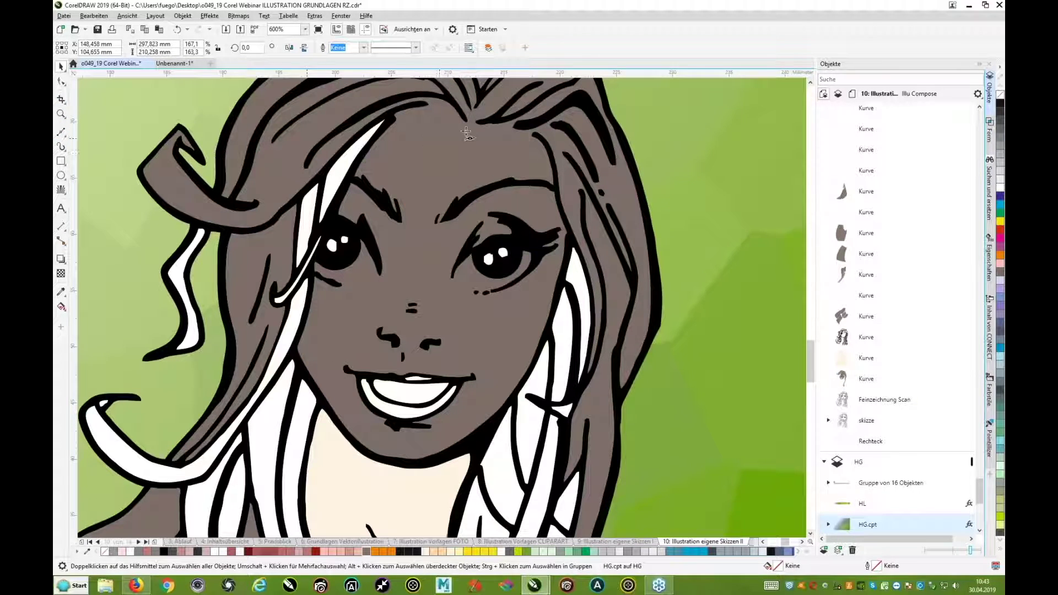
{"action": "left_click", "coordinate": [426, 101]}
{"action": "left_click_drag", "start_coordinate": [464, 108], "coordinate": [498, 131]}
{"action": "left_click", "coordinate": [519, 128]}
{"action": "key", "text": "space"}
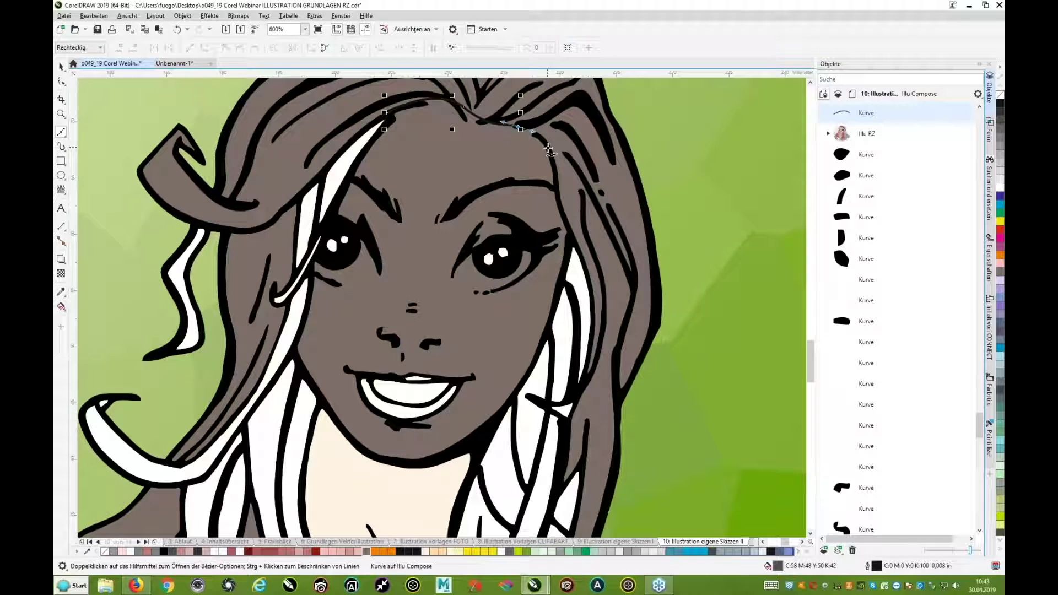
{"action": "left_click_drag", "start_coordinate": [571, 238], "coordinate": [569, 248]}
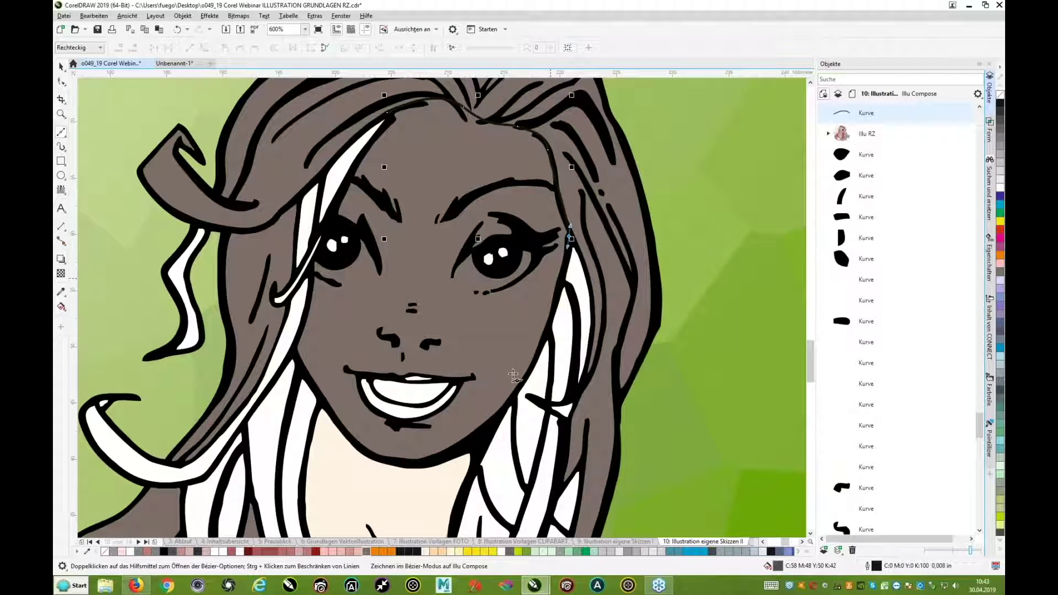
Step: Close the face outline around the right cheek, chin, left cheek and left temple back to the starting point at the forehead
{"action": "left_click_drag", "start_coordinate": [482, 435], "coordinate": [416, 466]}
{"action": "left_click_drag", "start_coordinate": [359, 449], "coordinate": [317, 418]}
{"action": "left_click_drag", "start_coordinate": [294, 359], "coordinate": [317, 232]}
{"action": "left_click_drag", "start_coordinate": [323, 171], "coordinate": [350, 142]}
{"action": "left_click_drag", "start_coordinate": [387, 113], "coordinate": [391, 117]}
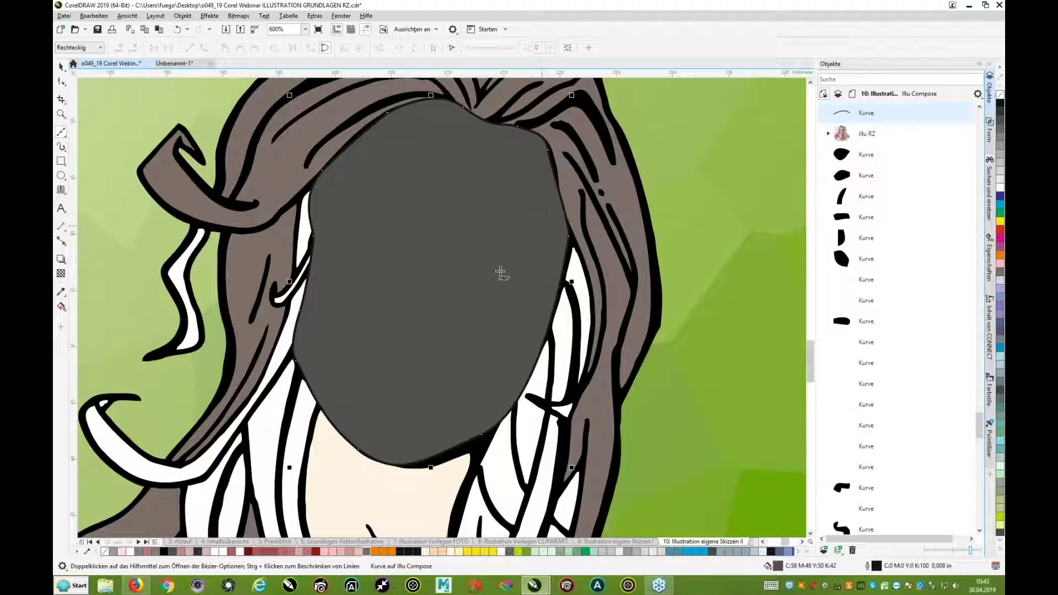
Step: Sample the neck's skin colour C0 M7 Y14 K0 and apply it as the fill of the face shape
{"action": "left_click", "coordinate": [61, 293]}
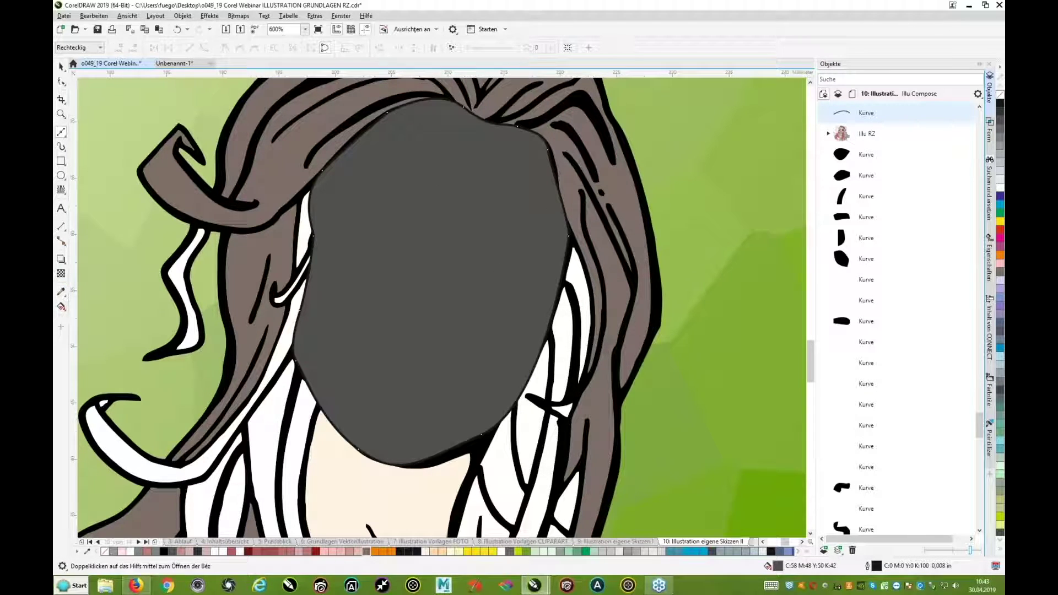
{"action": "left_click", "coordinate": [349, 474]}
{"action": "left_click", "coordinate": [410, 338]}
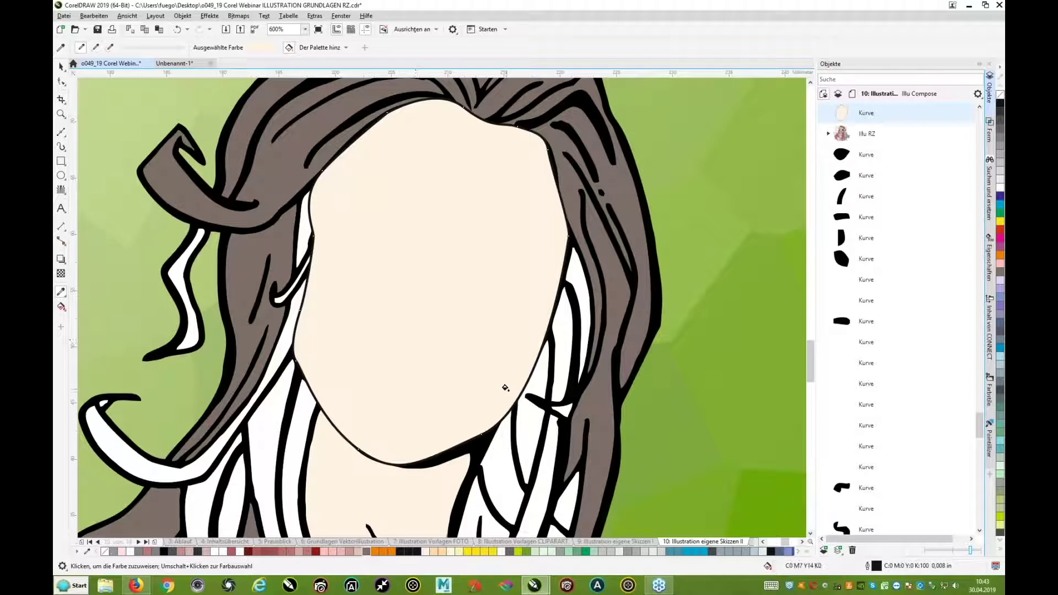
Step: Remove the face shape's outline and move it in the object order to just above the dark head-and-hair fill, behind the line art
{"action": "right_click", "coordinate": [1000, 96]}
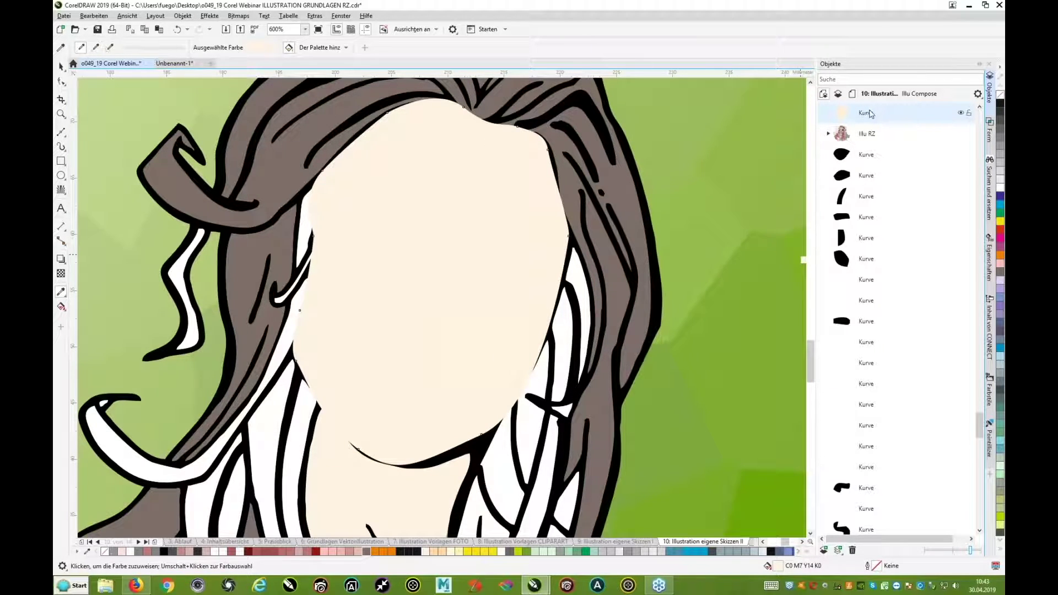
{"action": "scroll", "coordinate": [893, 518], "scroll_direction": "down", "scroll_amount": 7}
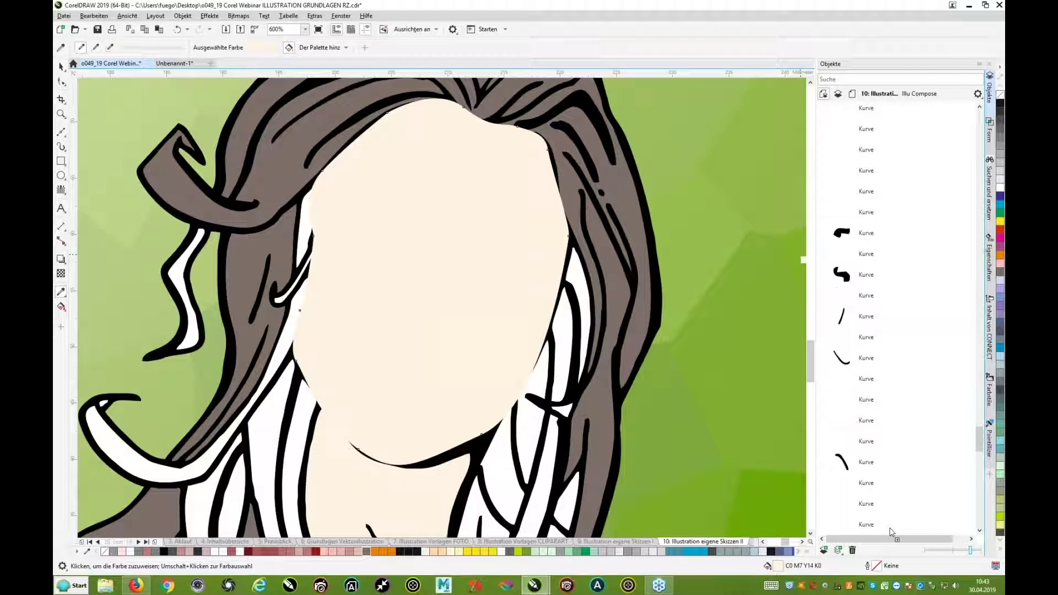
{"action": "left_click_drag", "start_coordinate": [892, 531], "coordinate": [868, 500]}
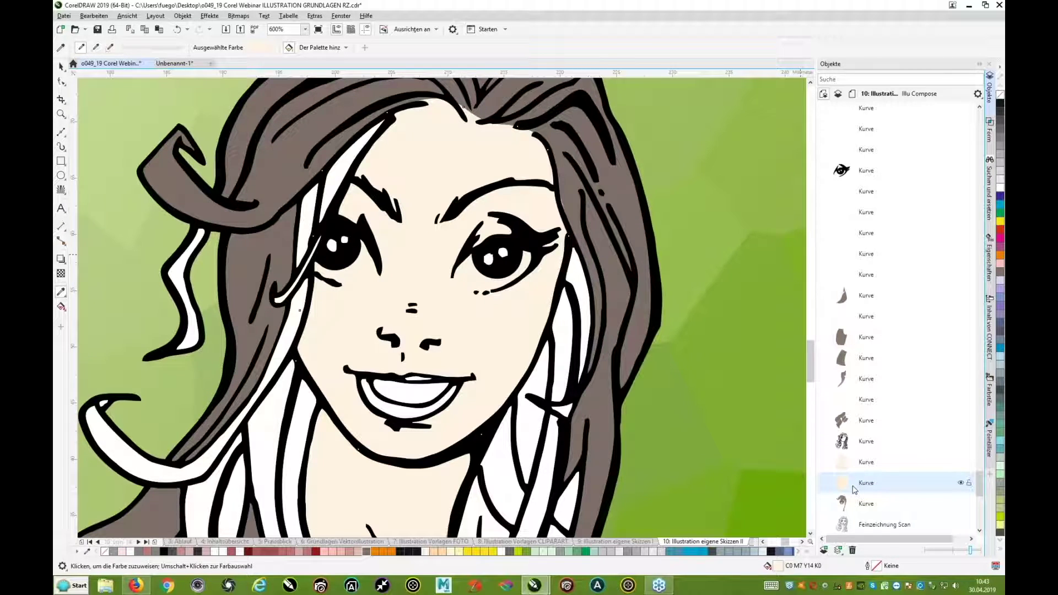
Step: Compare the partly coloured drawing with the finished red-haired illustration, examining its hair, skin shading, eyes and lips up close
{"action": "scroll", "coordinate": [565, 367], "scroll_direction": "down", "scroll_amount": 2}
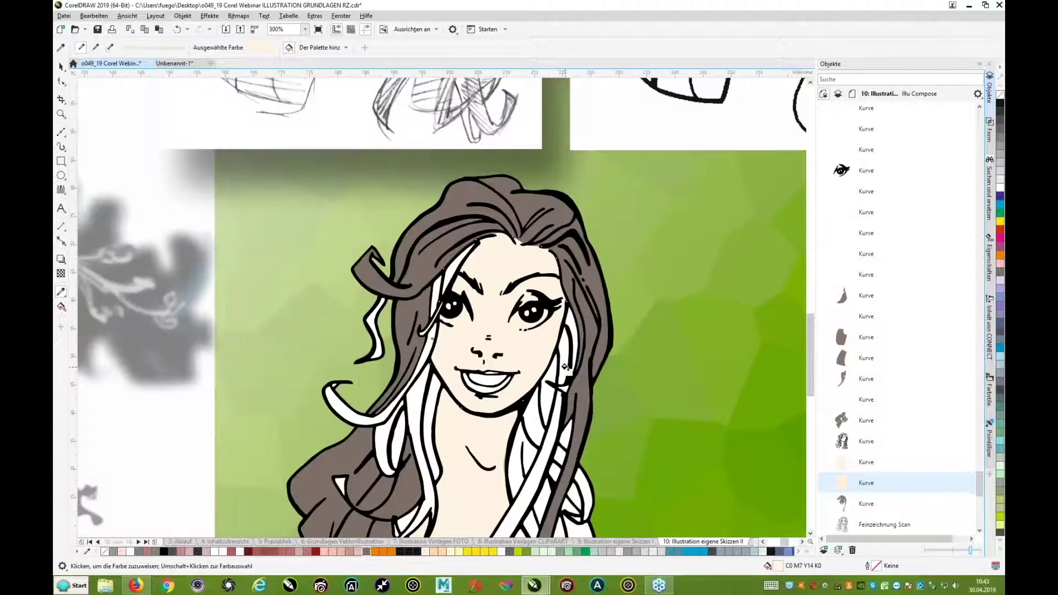
{"action": "left_click_drag", "start_coordinate": [810, 366], "coordinate": [810, 386]}
{"action": "scroll", "coordinate": [652, 341], "scroll_direction": "down", "scroll_amount": 4}
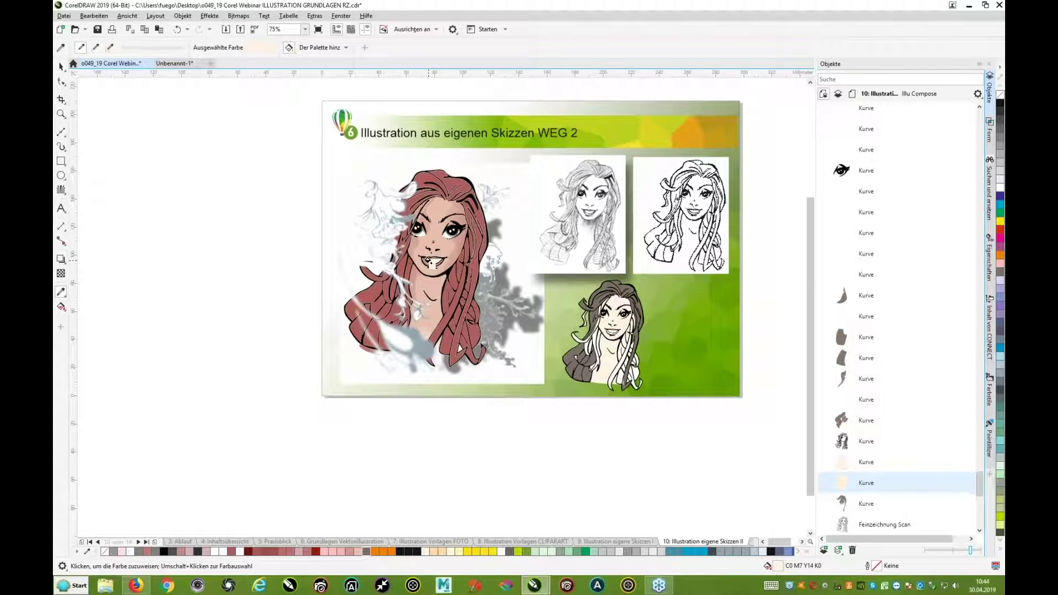
{"action": "scroll", "coordinate": [432, 264], "scroll_direction": "up", "scroll_amount": 2}
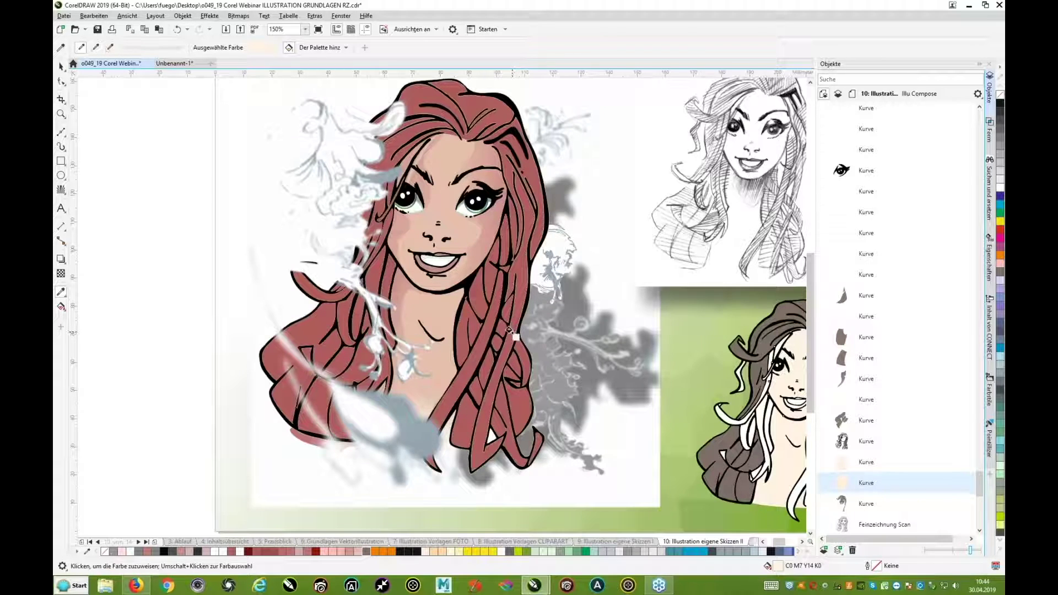
{"action": "scroll", "coordinate": [464, 260], "scroll_direction": "up", "scroll_amount": 2}
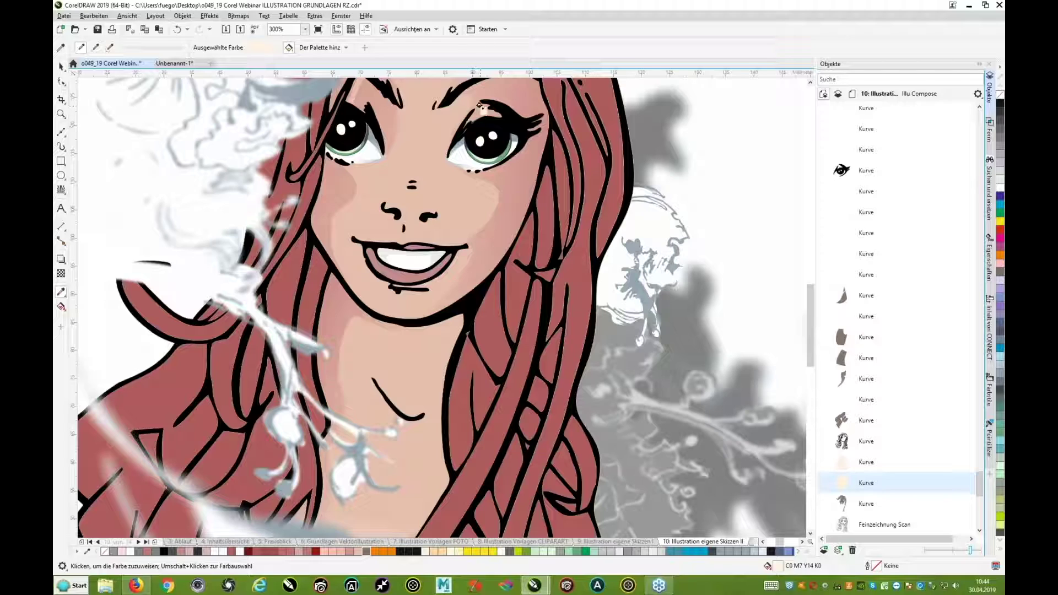
{"action": "scroll", "coordinate": [484, 180], "scroll_direction": "down", "scroll_amount": 2}
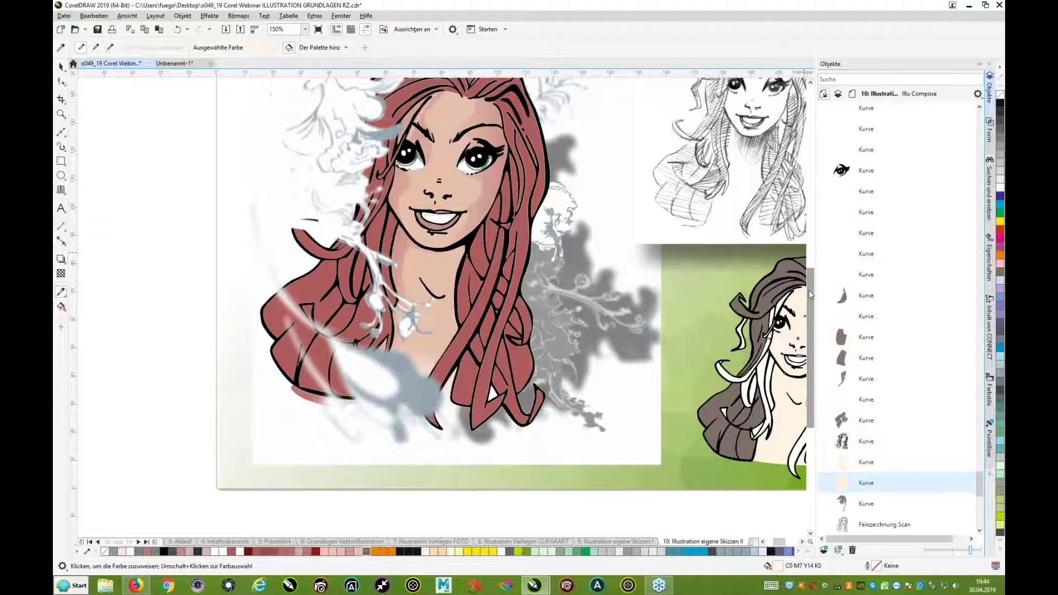
{"action": "scroll", "coordinate": [716, 166], "scroll_direction": "up", "scroll_amount": 2}
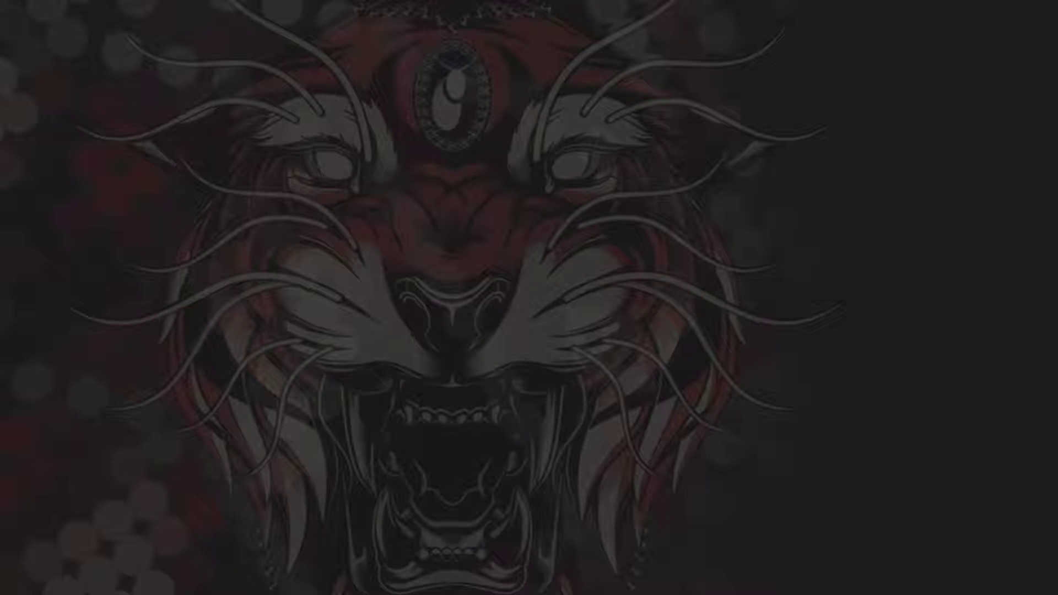